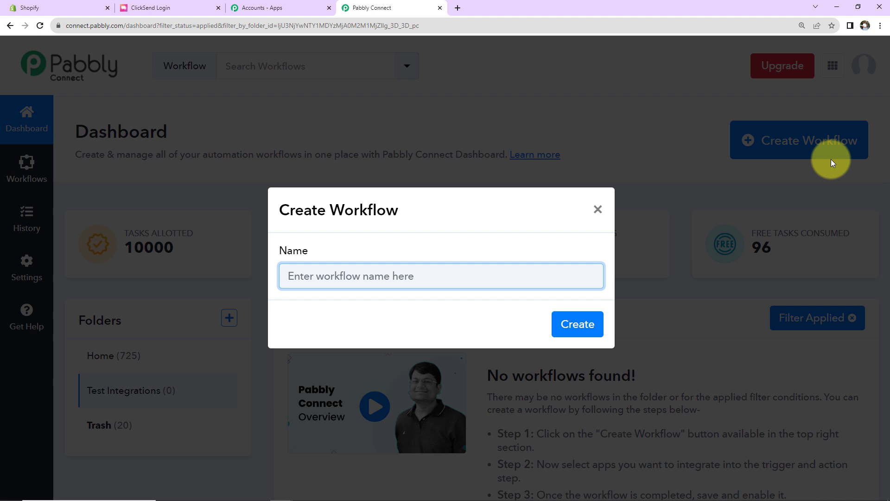
# - Create a workflow named 'How to Get Notification for Shopify Order Instantly'
pyautogui.write('How to Get Notification for Shopify Order Instantly')
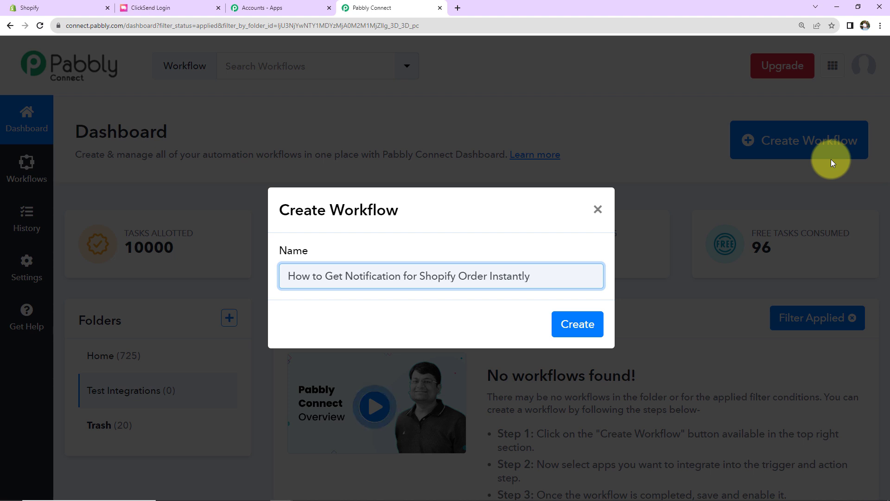
pyautogui.click(579, 323)
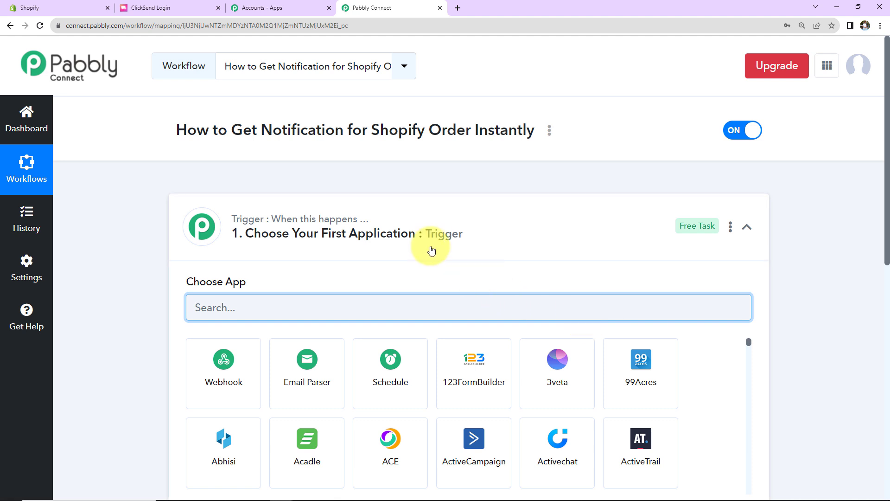
pyautogui.click(744, 228)
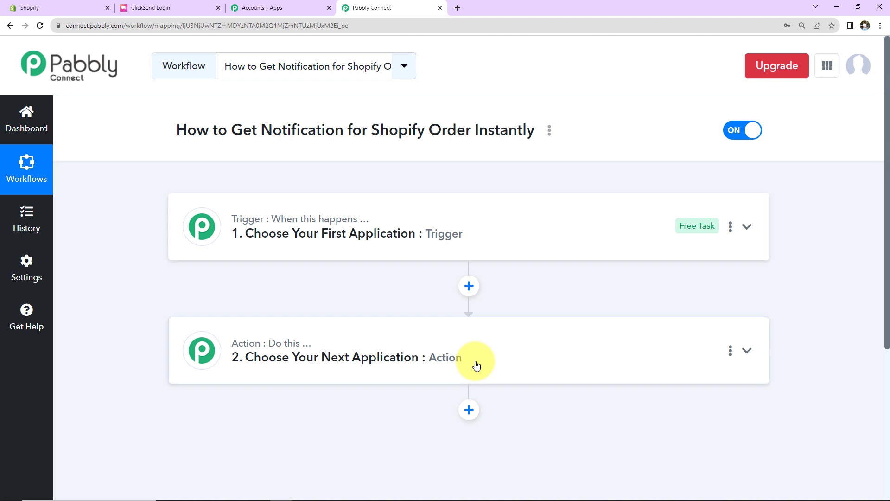
pyautogui.click(469, 233)
# - Set the trigger to Shopify's New Order event
pyautogui.click(424, 302)
pyautogui.write('shopi')
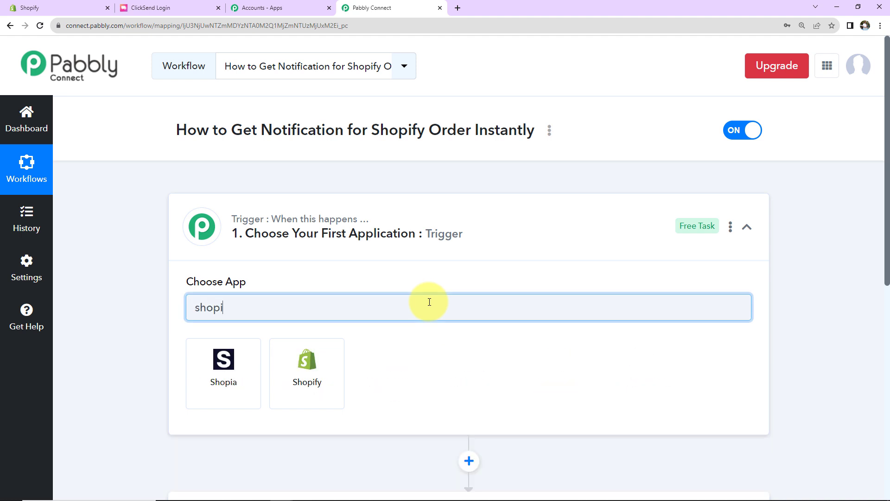
pyautogui.click(315, 378)
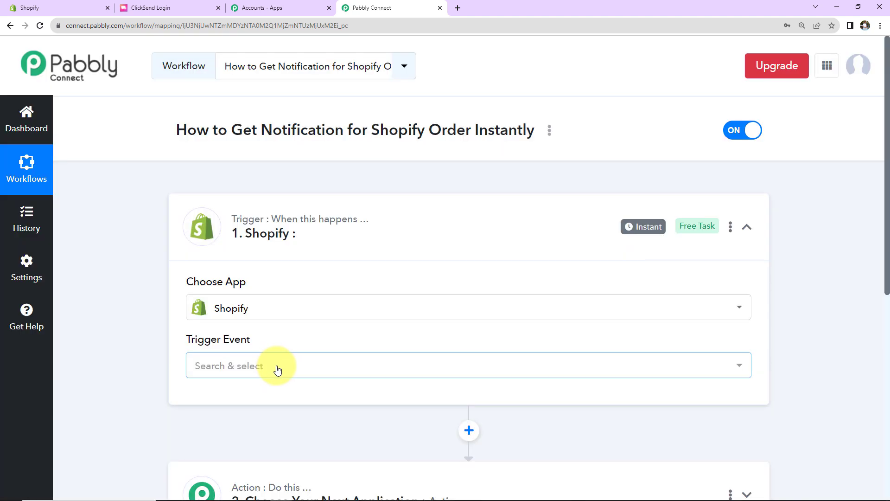
pyautogui.click(277, 367)
pyautogui.scroll(-3, 227, 246)
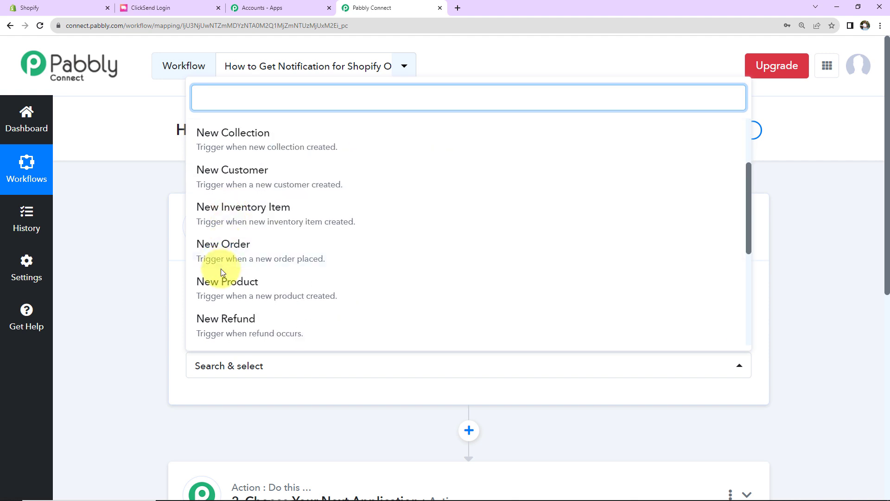
pyautogui.click(221, 260)
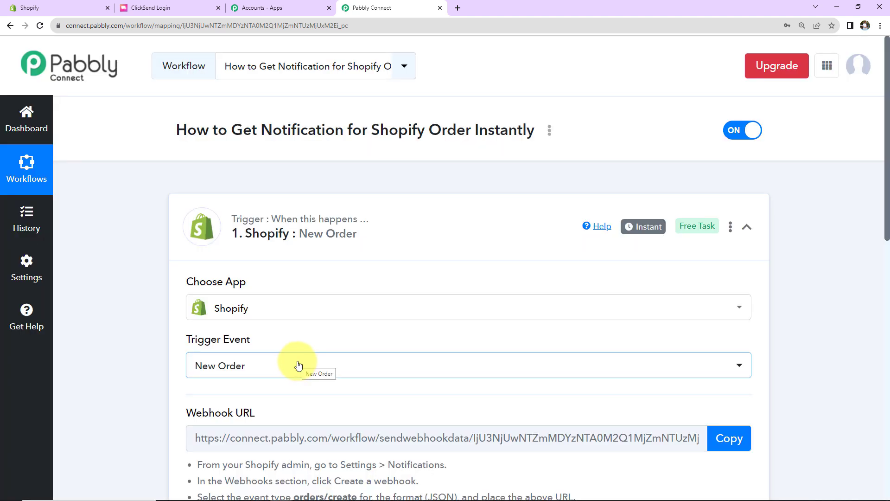
# - Copy the trigger's webhook URL and switch to the Shopify admin
pyautogui.scroll(-2, 297, 365)
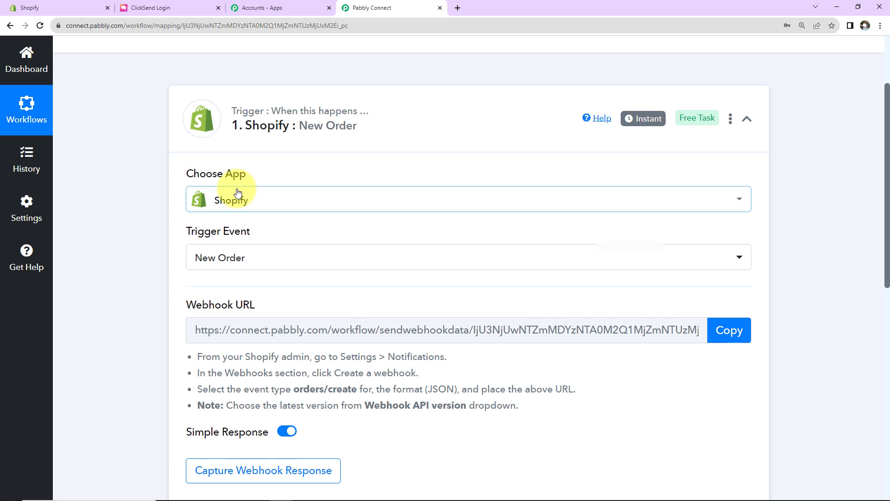
pyautogui.click(723, 329)
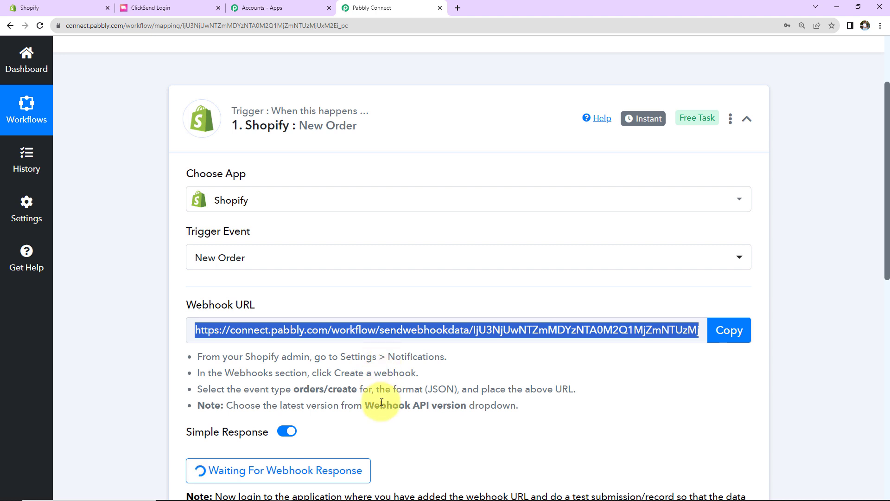
pyautogui.click(59, 6)
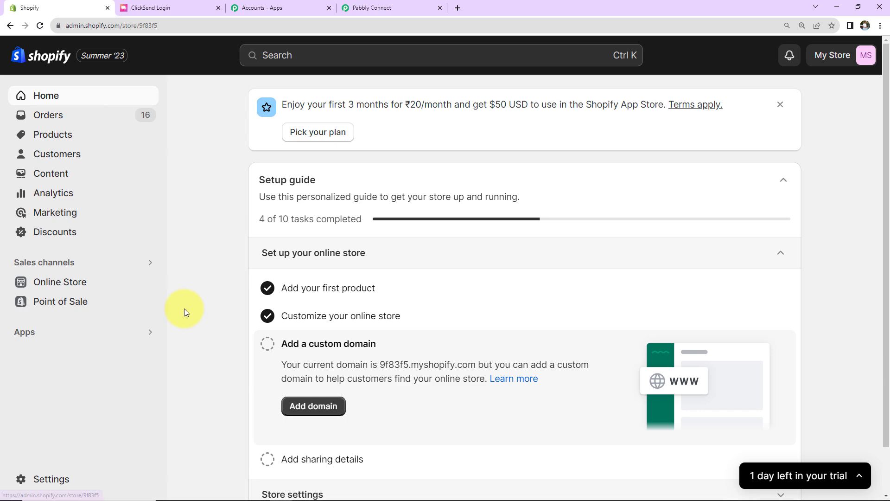
# - Start a new Shopify notification webhook for the Order creation event
pyautogui.click(40, 479)
pyautogui.scroll(-5, 76, 387)
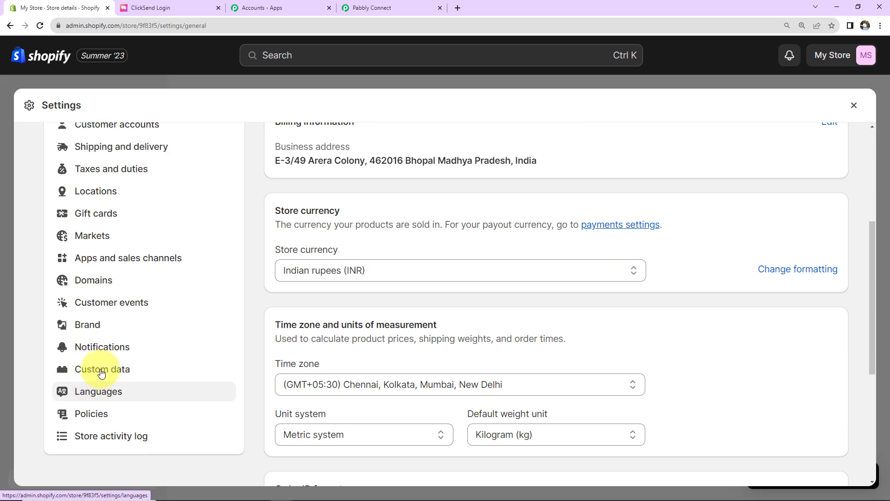
pyautogui.click(105, 354)
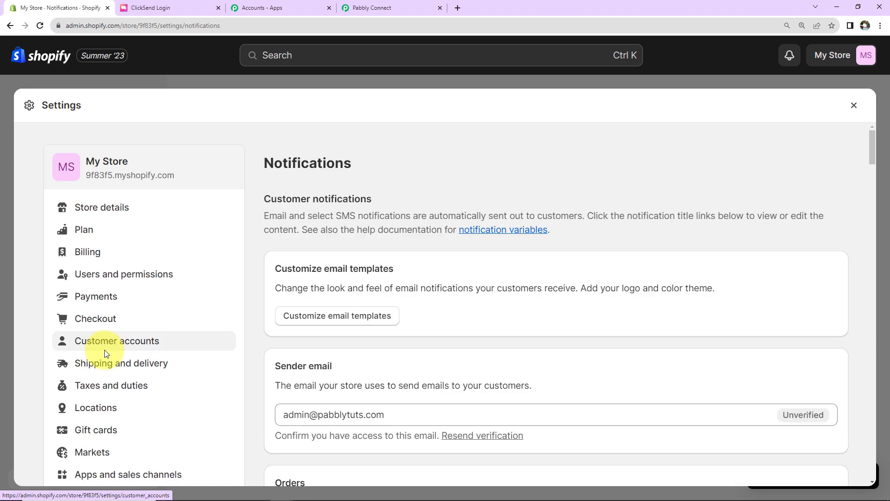
pyautogui.scroll(-15, 282, 364)
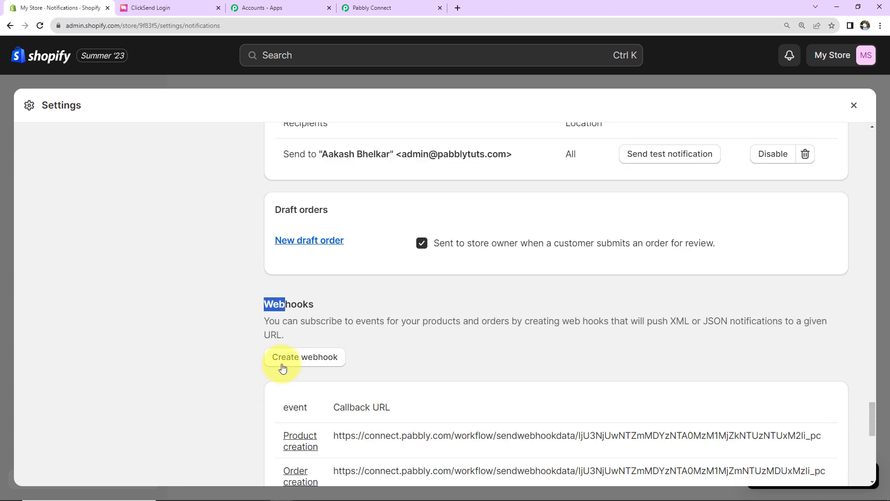
pyautogui.click(282, 365)
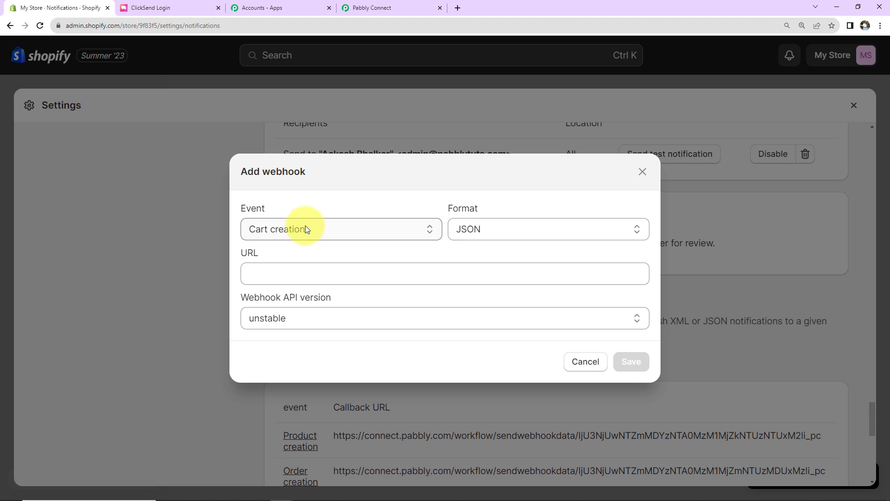
pyautogui.click(305, 225)
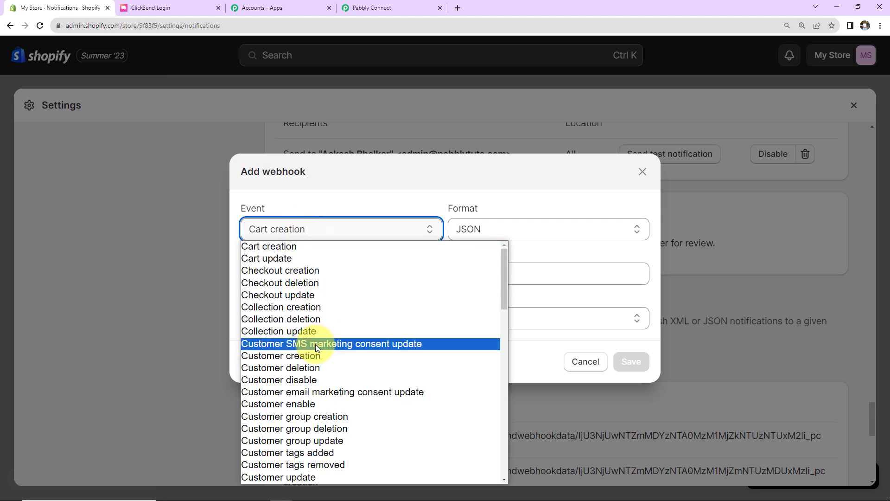
pyautogui.scroll(-10, 316, 346)
pyautogui.scroll(-5, 315, 347)
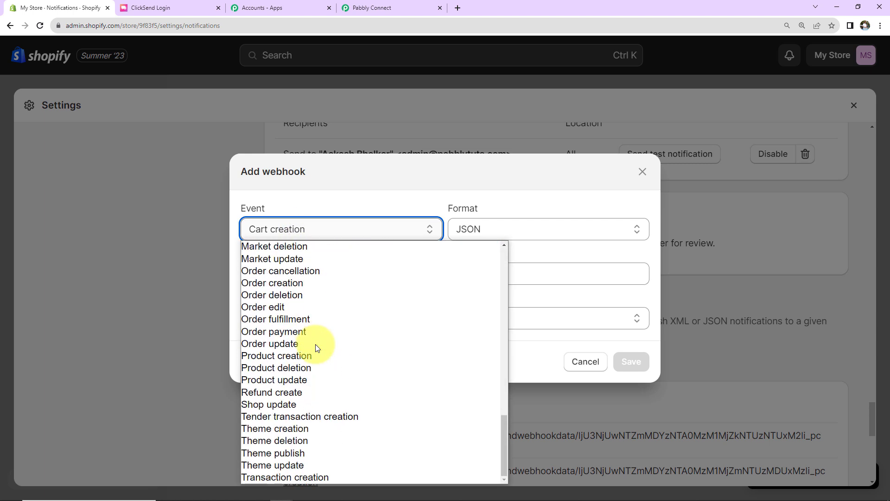
pyautogui.click(264, 282)
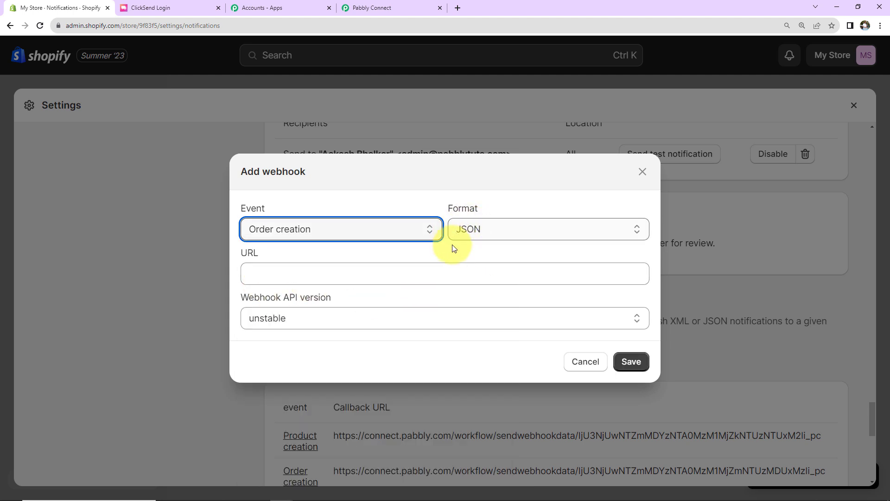
# - Paste the Pabbly webhook URL, choose API version 2023-07 (Latest), and save the webhook
pyautogui.click(315, 274)
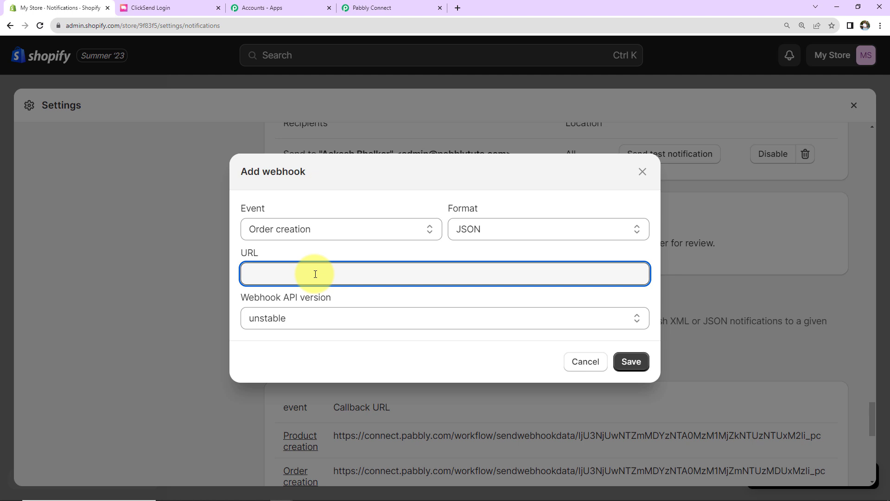
pyautogui.hotkey('ctrl', 'v')
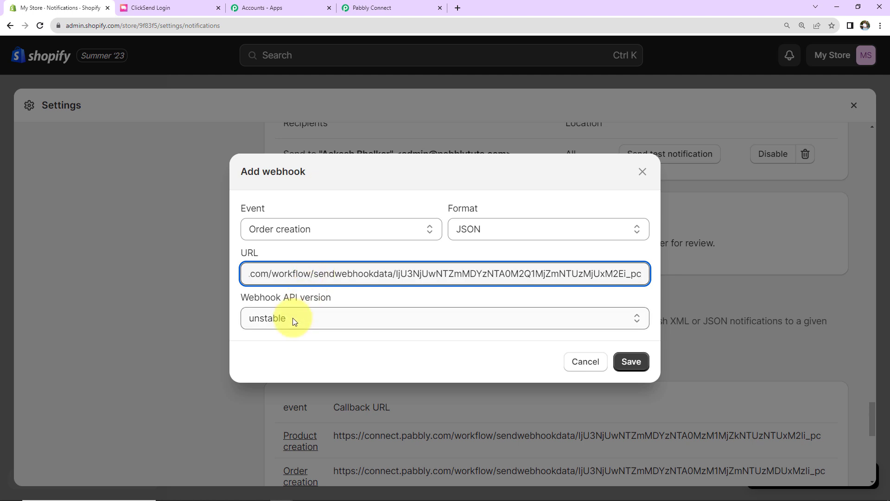
pyautogui.click(293, 320)
pyautogui.click(299, 361)
pyautogui.click(631, 362)
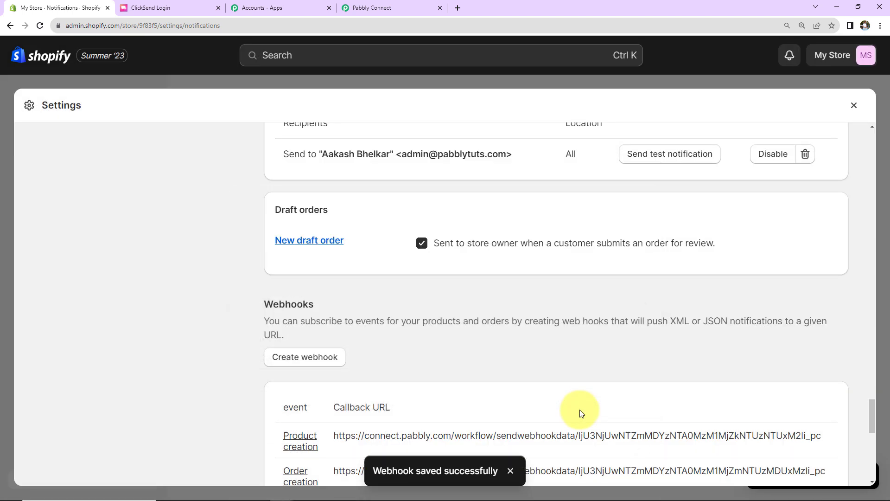
pyautogui.click(408, 6)
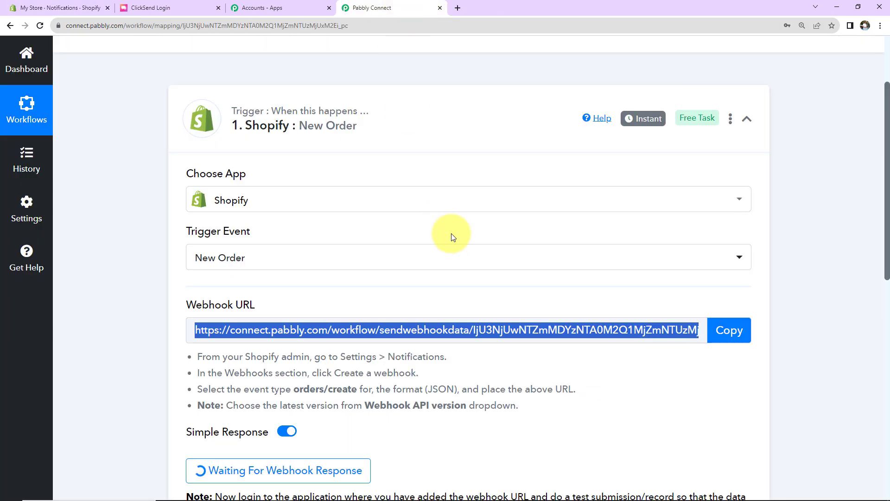
# - Scroll to the action step, then return to Shopify's notification settings
pyautogui.scroll(-5, 460, 263)
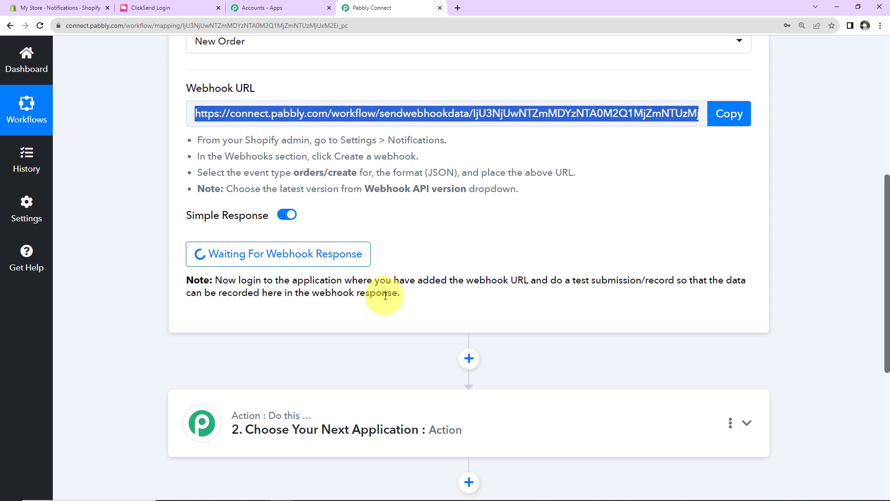
pyautogui.click(42, 8)
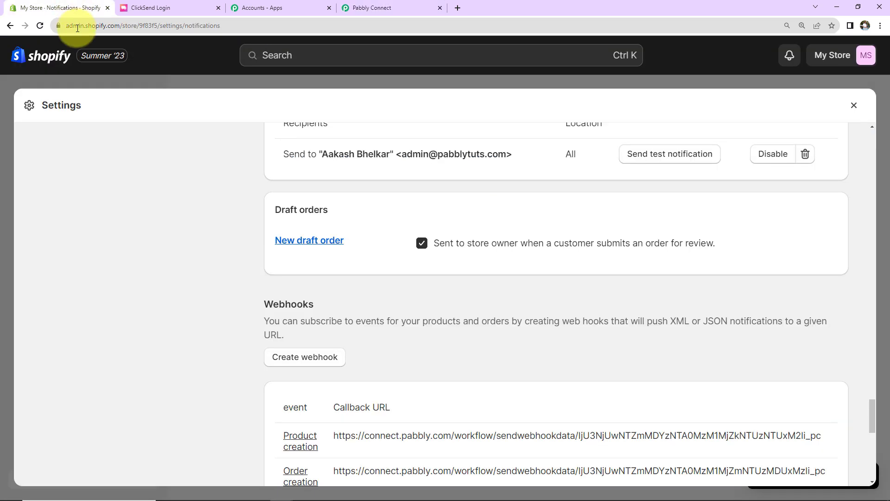
# - Open the storefront and go to checkout for the Herbal Mask (₹100.00)
pyautogui.click(854, 105)
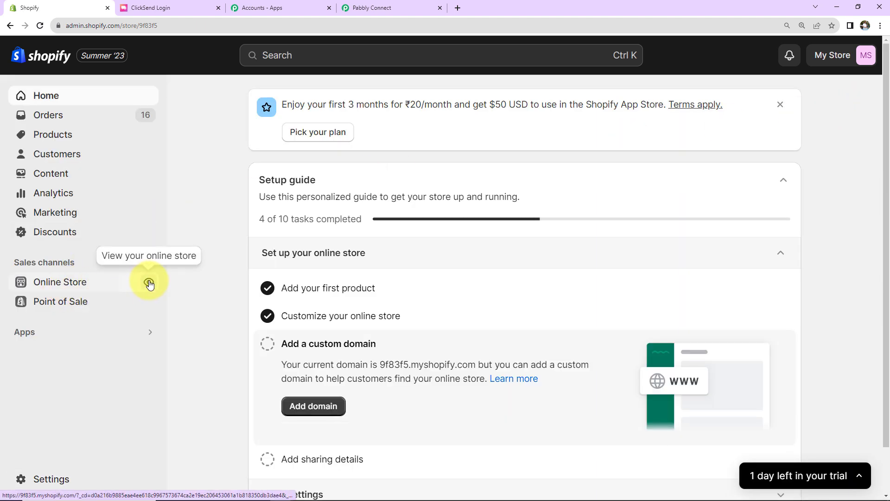
pyautogui.click(150, 282)
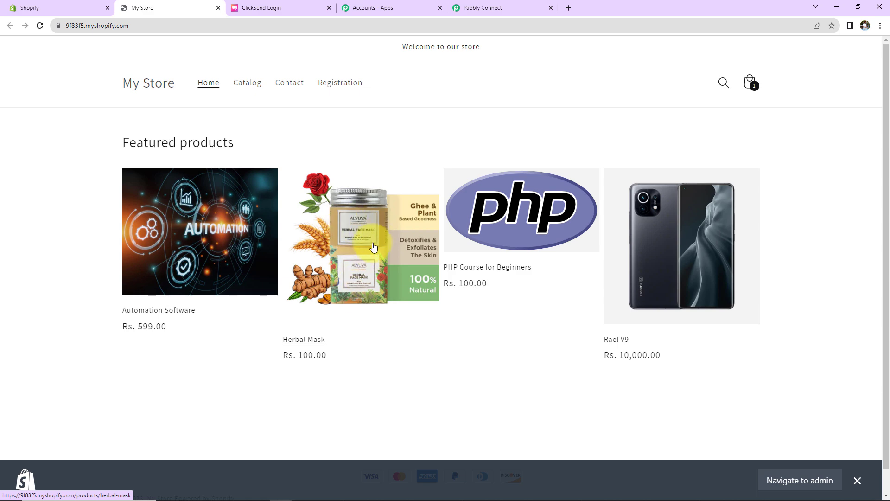
pyautogui.click(308, 343)
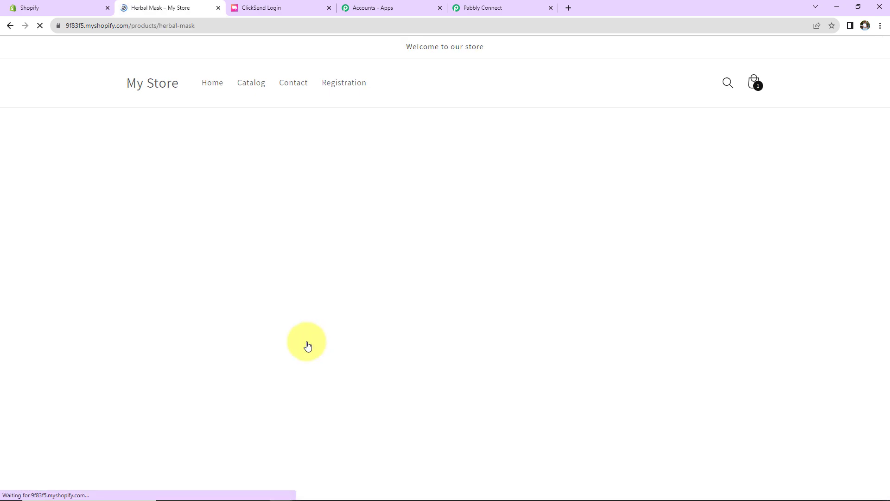
pyautogui.click(642, 312)
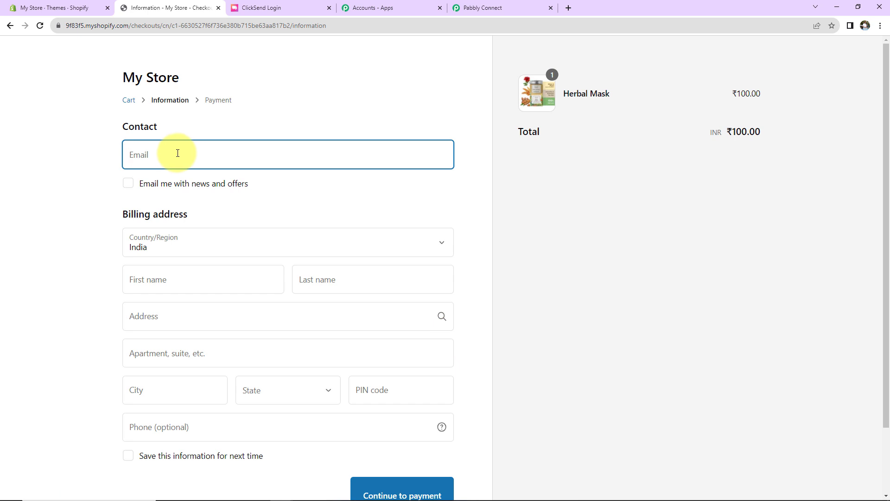
# - Complete checkout with saved billing details and the test card security code, placing the order
pyautogui.click(178, 157)
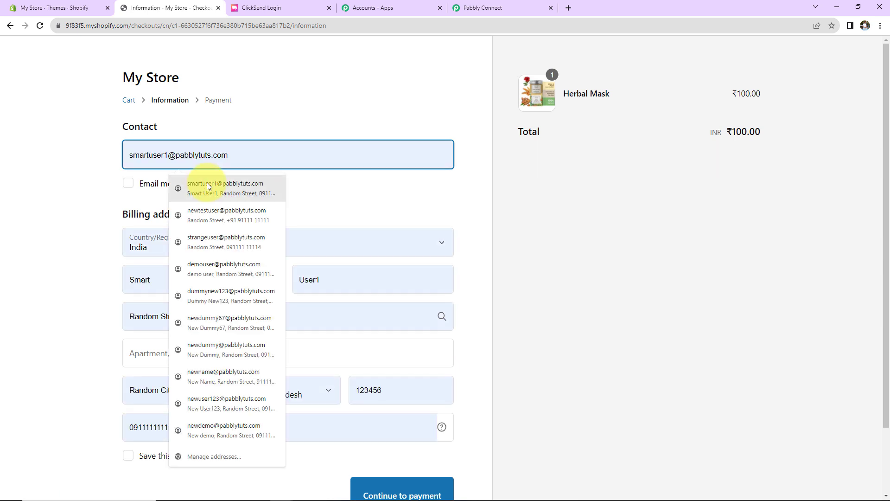
pyautogui.click(194, 184)
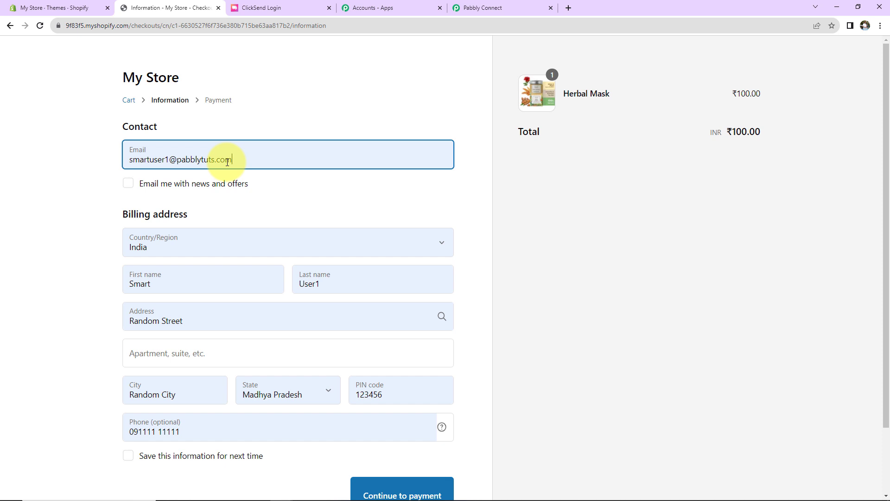
pyautogui.scroll(-2, 229, 193)
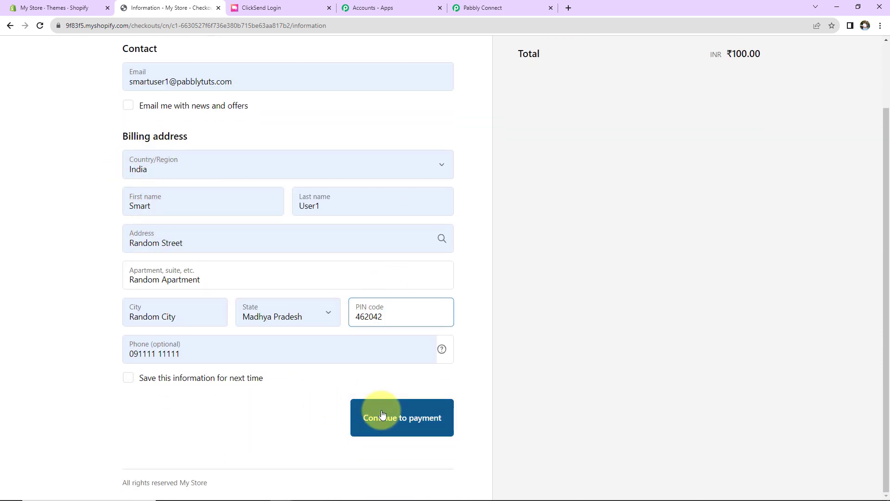
pyautogui.click(383, 414)
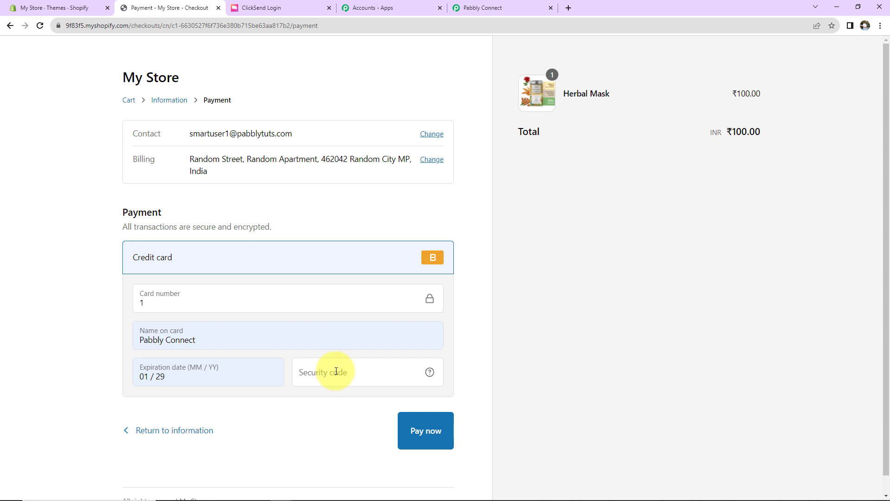
pyautogui.click(336, 371)
pyautogui.write('123')
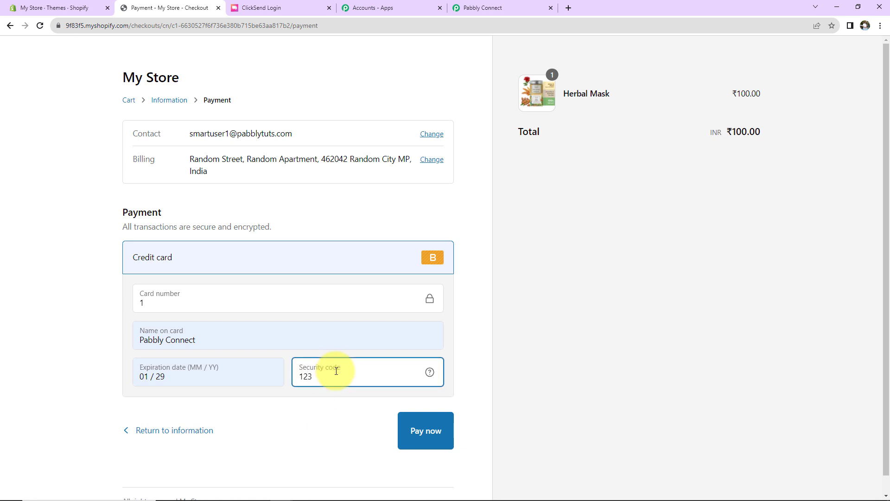
pyautogui.click(414, 426)
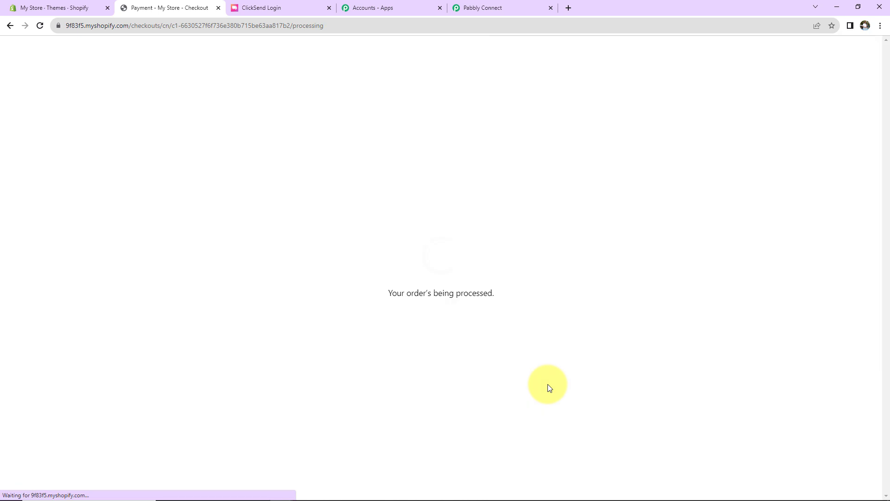
pyautogui.click(479, 11)
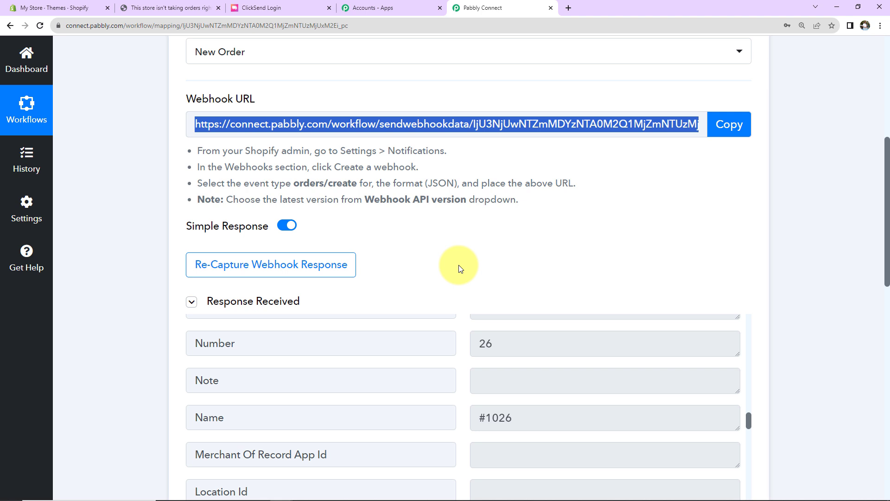
# - Review the captured order #1026 fields, including the Herbal Mask title and customer address
pyautogui.scroll(-10, 465, 308)
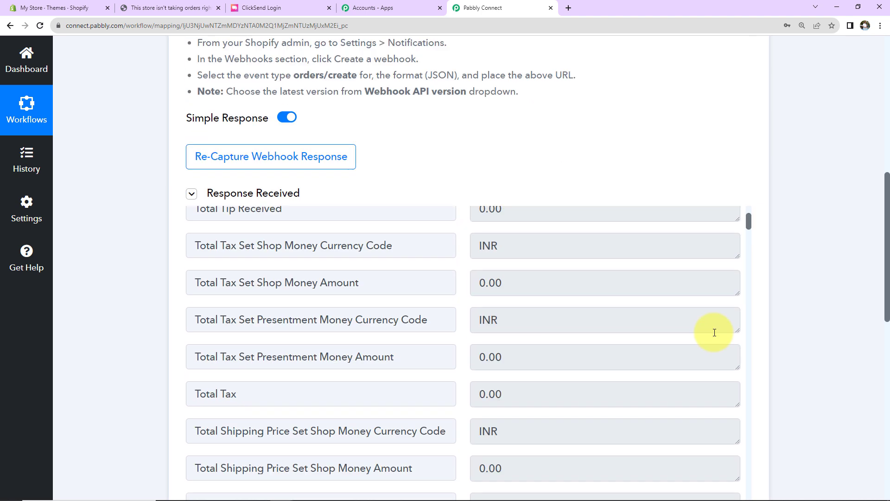
pyautogui.scroll(3, 577, 305)
pyautogui.scroll(-5, 823, 342)
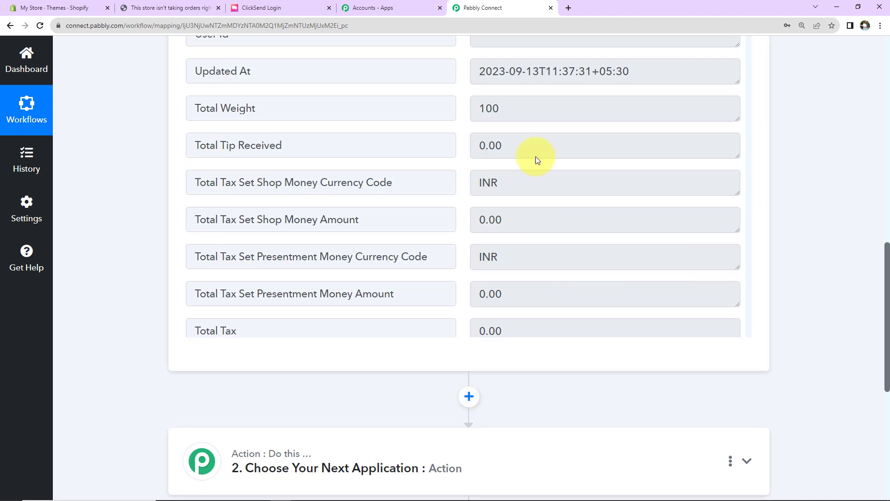
pyautogui.scroll(-12, 510, 224)
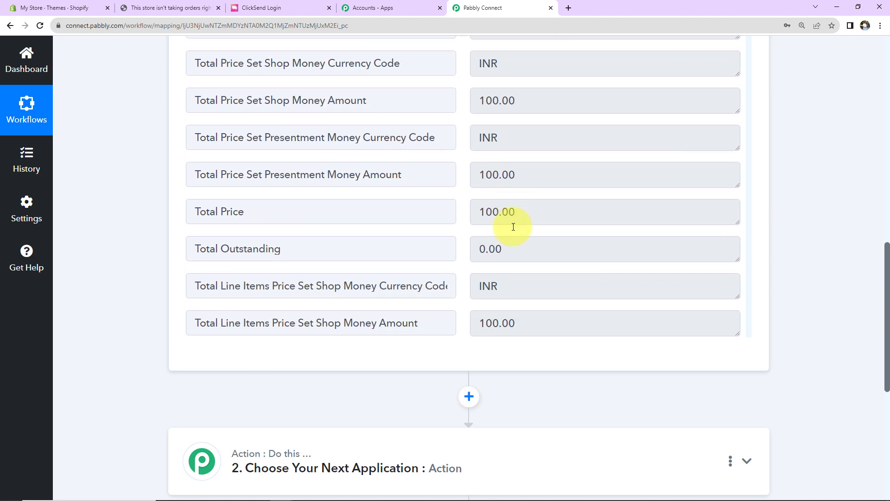
pyautogui.scroll(-10, 513, 227)
pyautogui.tripleClick(512, 105)
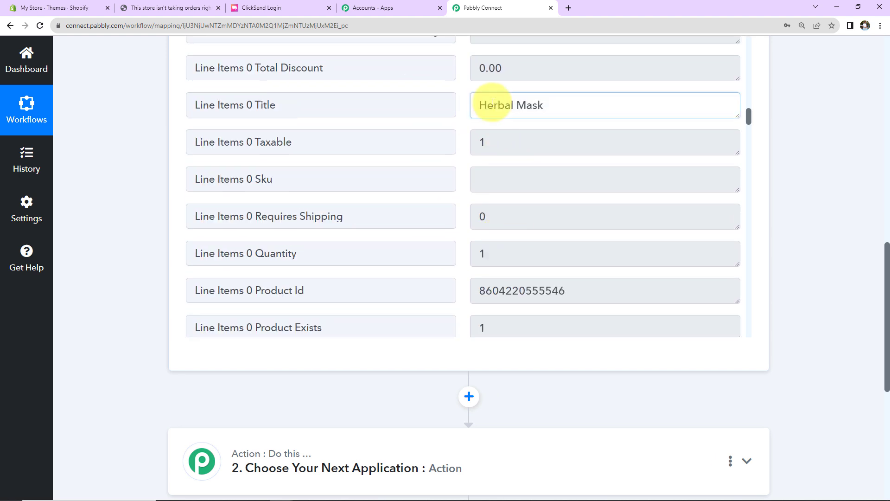
pyautogui.scroll(-10, 532, 207)
pyautogui.moveTo(485, 96); pyautogui.dragTo(635, 113)
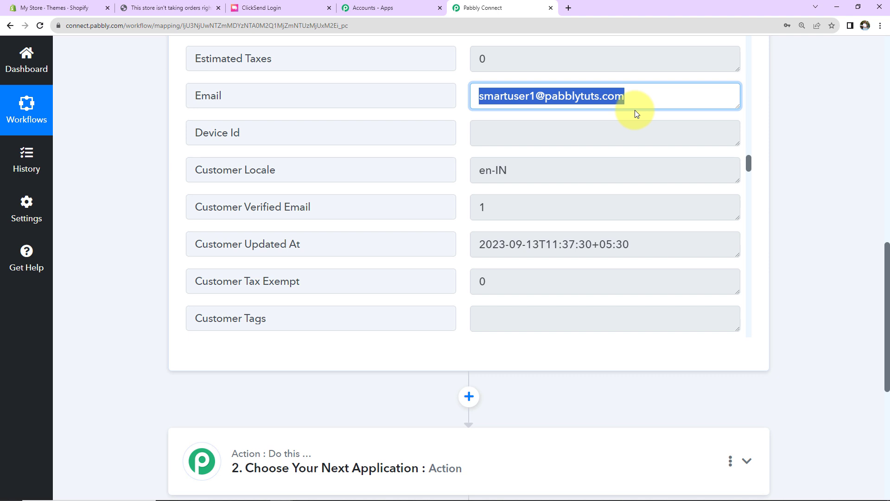
pyautogui.scroll(-9, 616, 182)
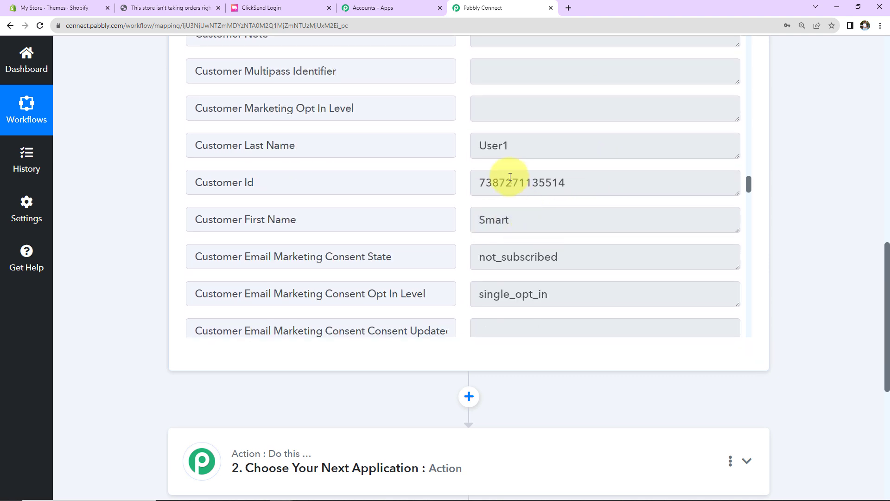
pyautogui.scroll(-5, 532, 167)
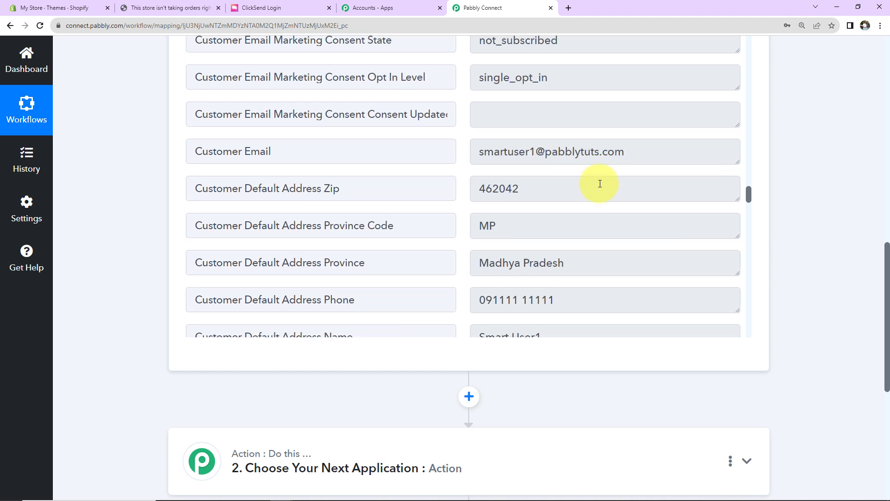
pyautogui.scroll(-5, 597, 185)
pyautogui.scroll(-6, 583, 218)
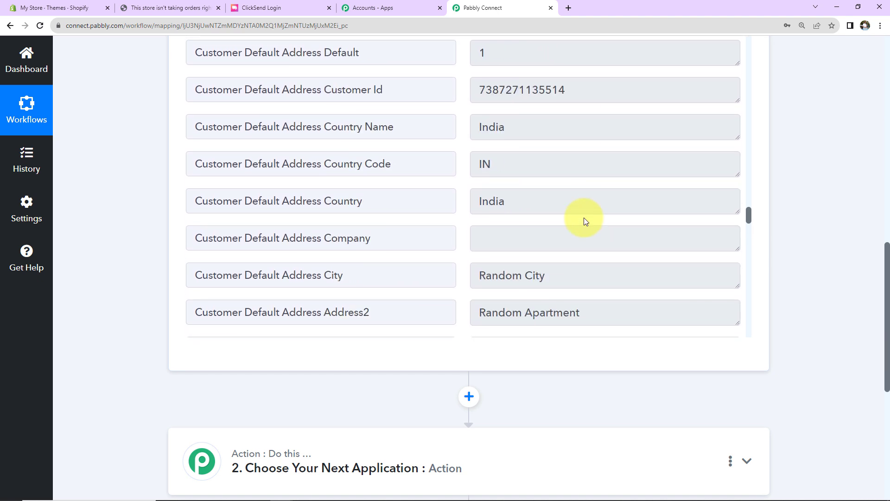
pyautogui.scroll(-2, 585, 221)
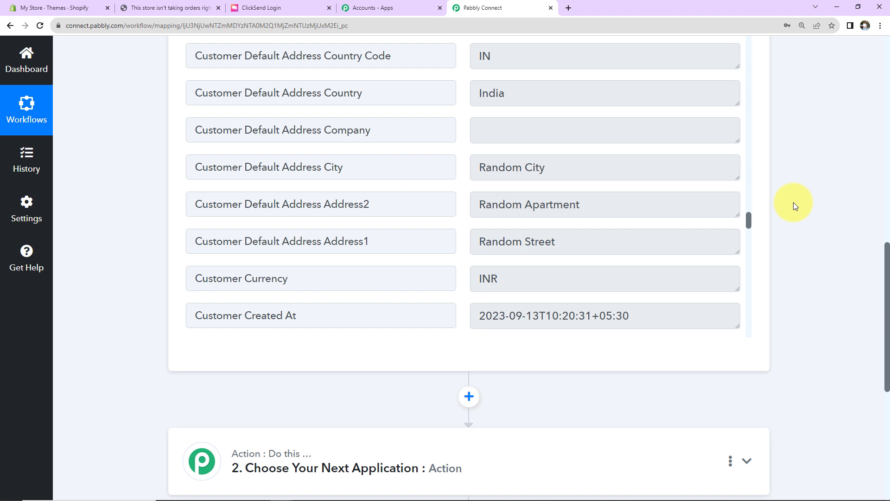
pyautogui.scroll(-5, 794, 202)
# - Set step 2 to ClickSend's Send SMS action and begin connecting a ClickSend account
pyautogui.click(307, 252)
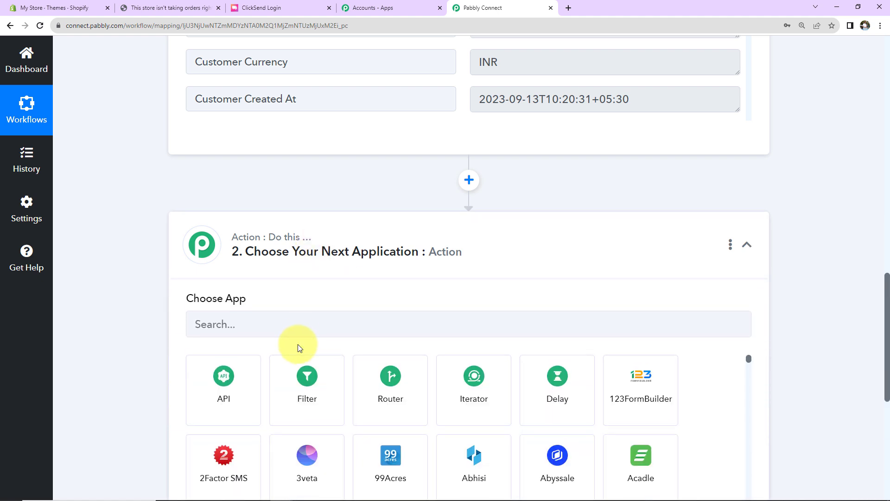
pyautogui.click(299, 325)
pyautogui.write('ickse')
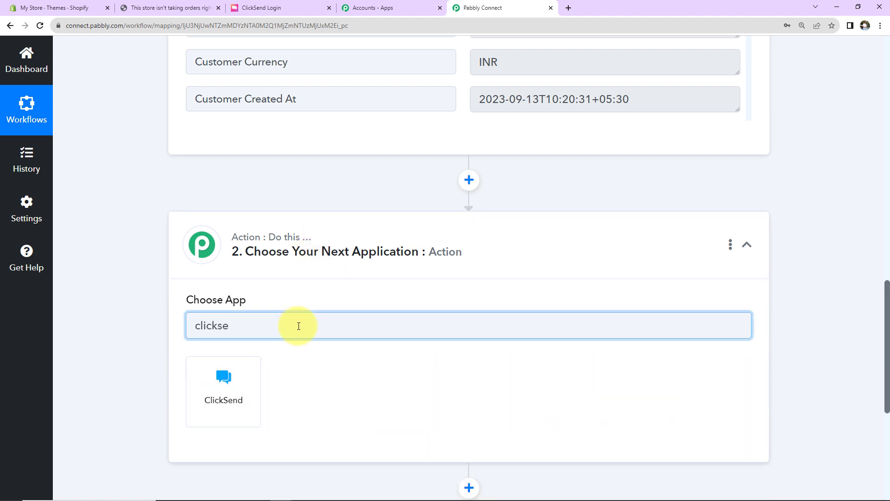
pyautogui.click(249, 402)
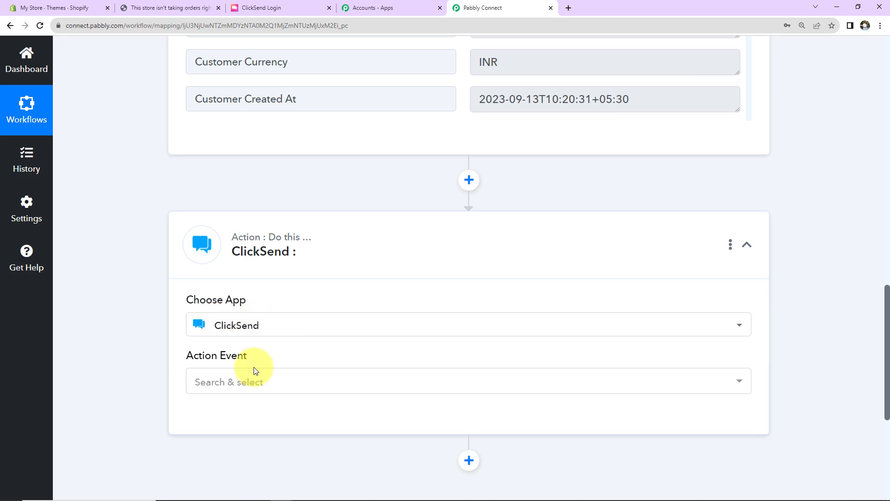
pyautogui.click(244, 379)
pyautogui.scroll(-2, 273, 278)
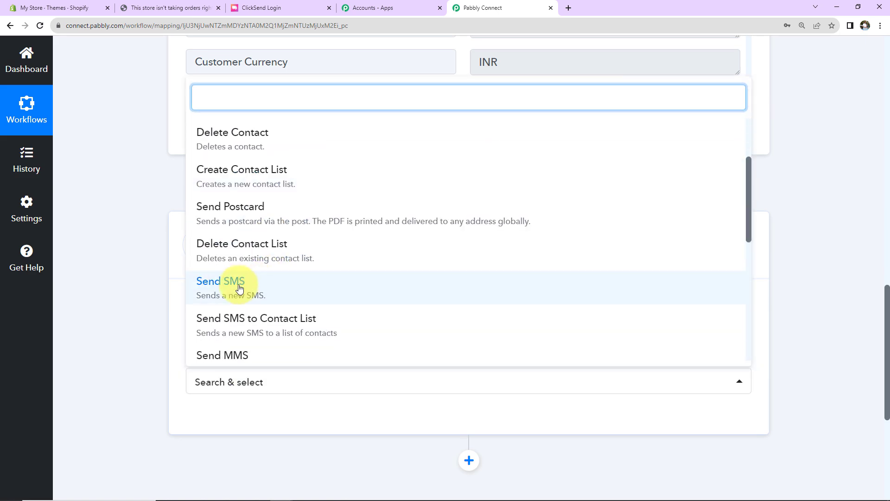
pyautogui.click(234, 284)
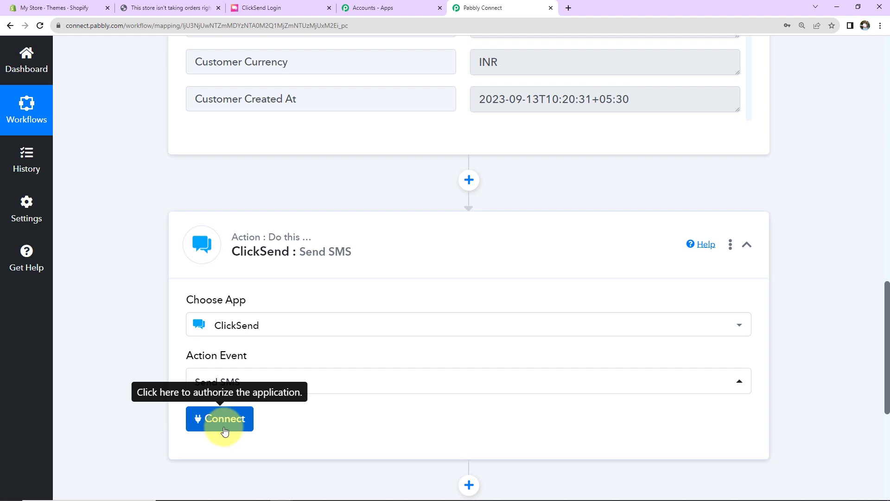
pyautogui.click(225, 431)
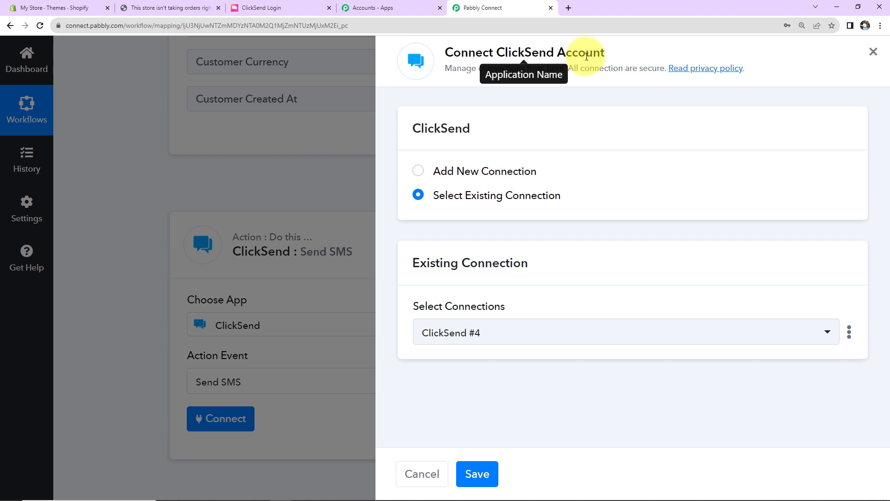
# - Add a new ClickSend connection (ClickSend #5) and switch to the ClickSend dashboard
pyautogui.click(419, 172)
pyautogui.scroll(-2, 547, 199)
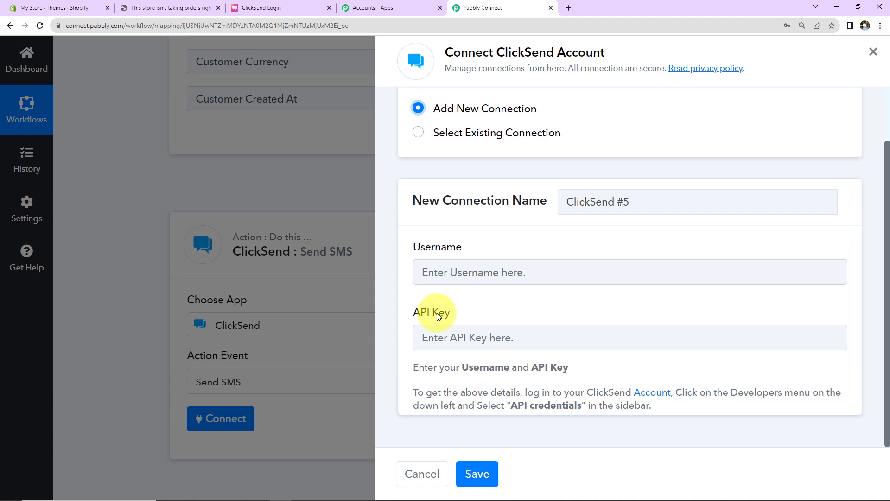
pyautogui.click(287, 9)
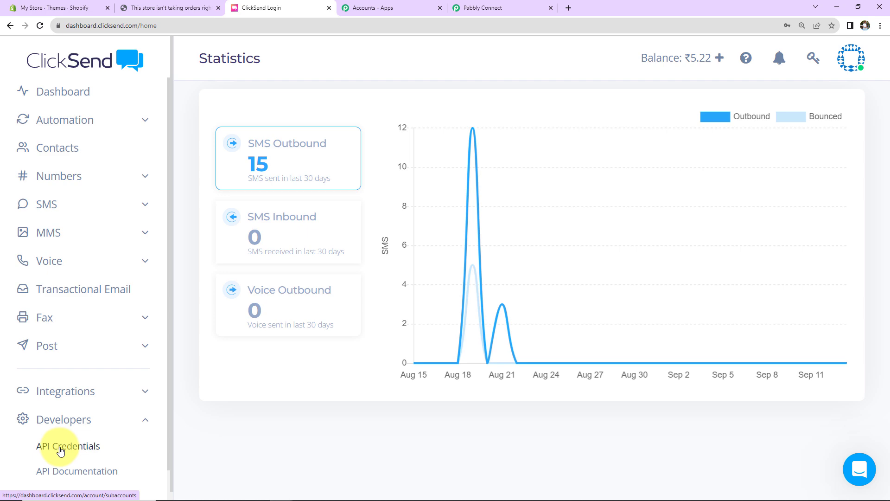
# - Copy the ClickSend subaccount username into the new connection's Username field
pyautogui.click(60, 448)
pyautogui.click(287, 324)
pyautogui.moveTo(206, 272); pyautogui.dragTo(76, 274)
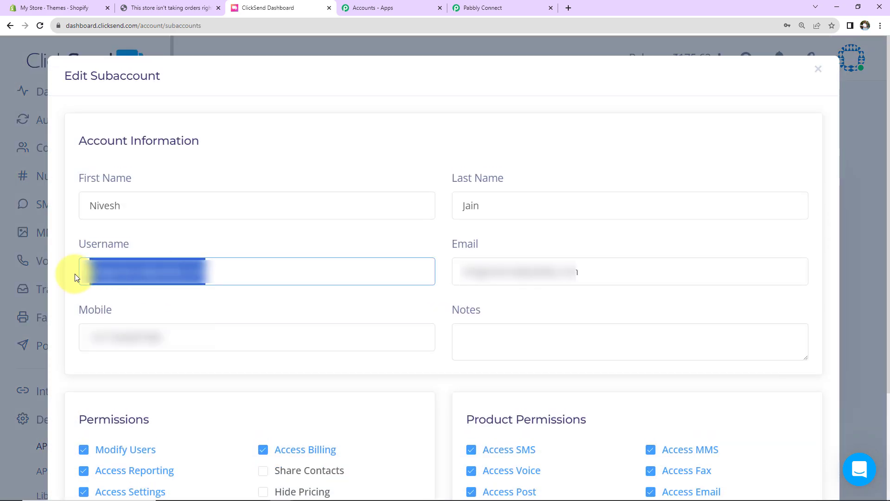
pyautogui.rightClick(121, 269)
pyautogui.click(144, 302)
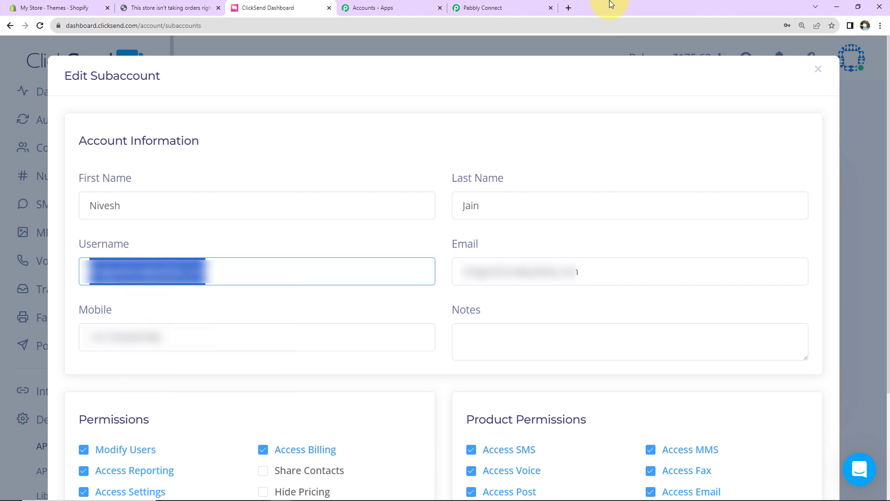
pyautogui.click(496, 8)
pyautogui.click(457, 275)
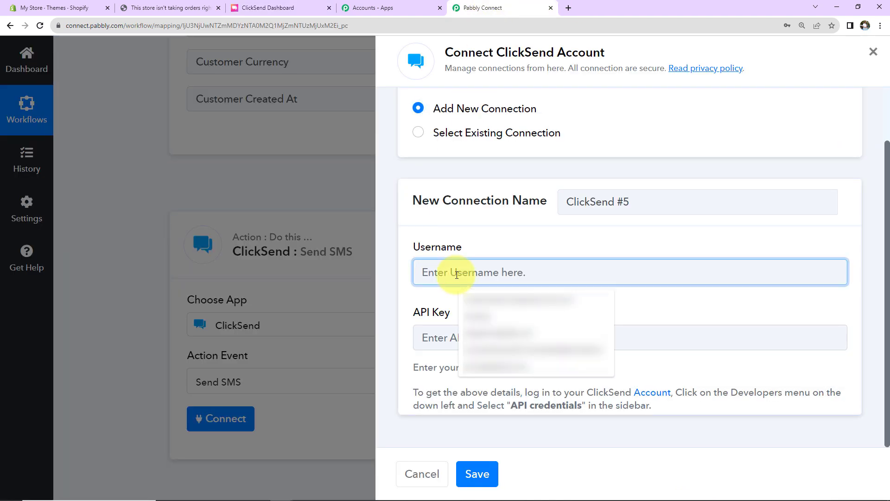
pyautogui.hotkey('ctrl', 'v')
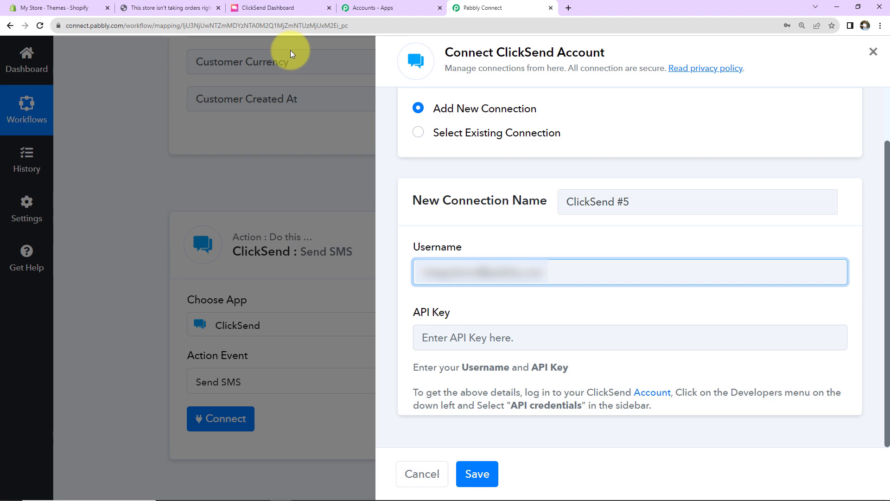
# - Copy the subaccount's API key from ClickSend and go to the connection's API Key field
pyautogui.click(277, 9)
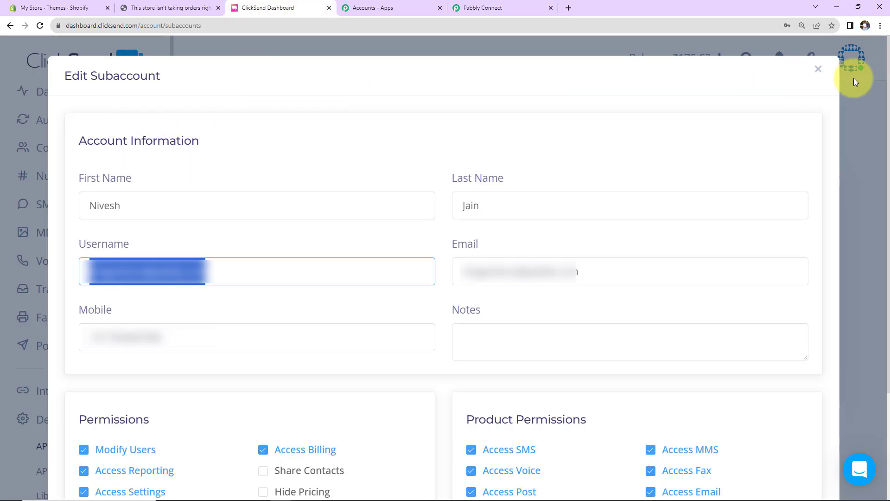
pyautogui.click(818, 69)
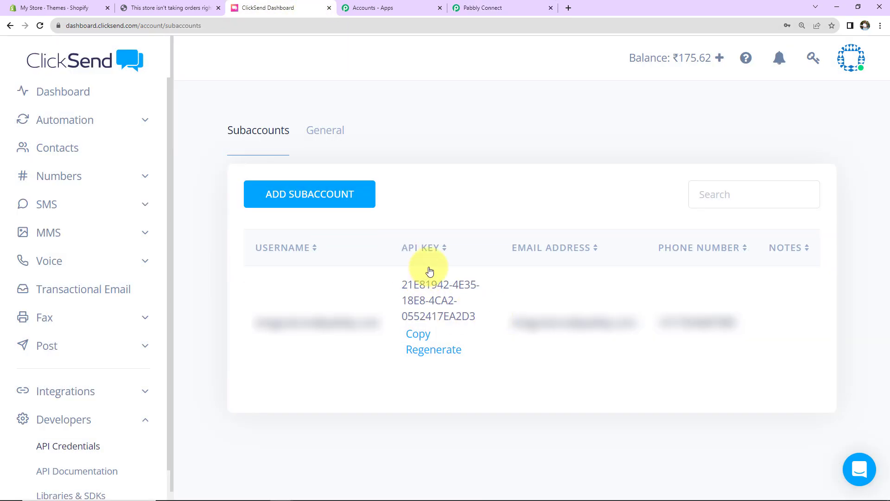
pyautogui.click(419, 335)
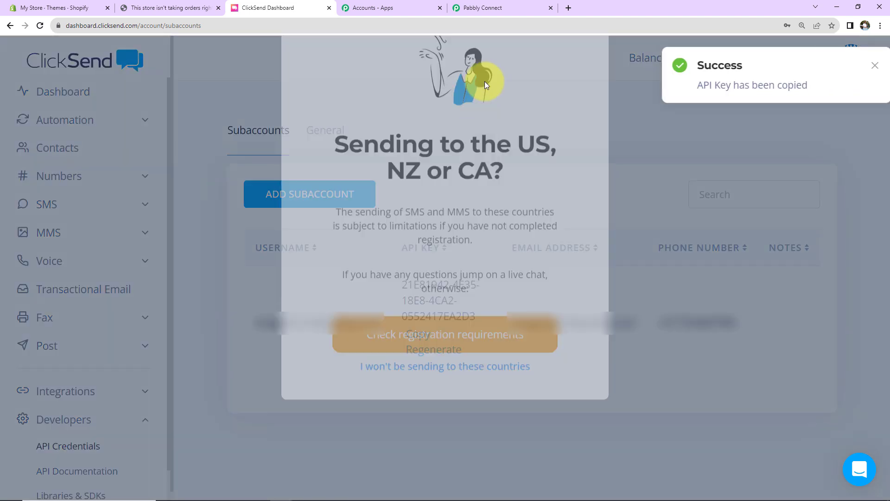
pyautogui.click(510, 8)
pyautogui.click(453, 337)
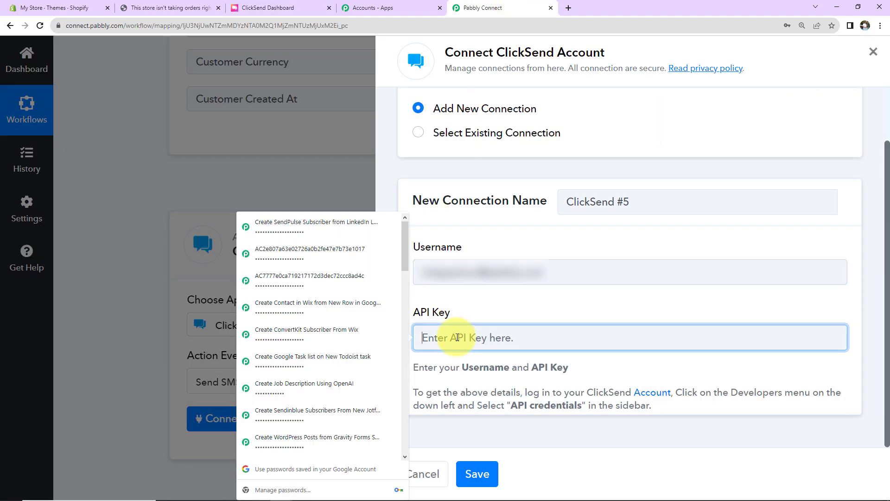
# - Paste the API key and save the ClickSend #5 connection
pyautogui.hotkey('ctrl', 'v')
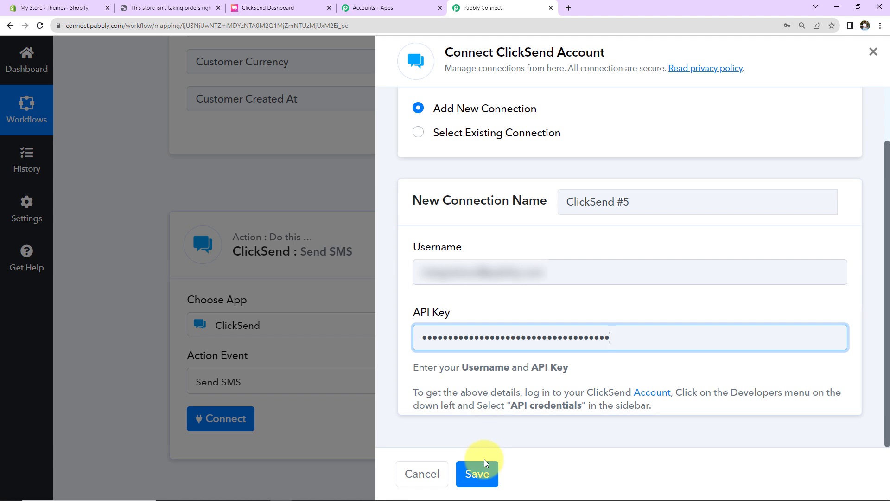
pyautogui.click(480, 473)
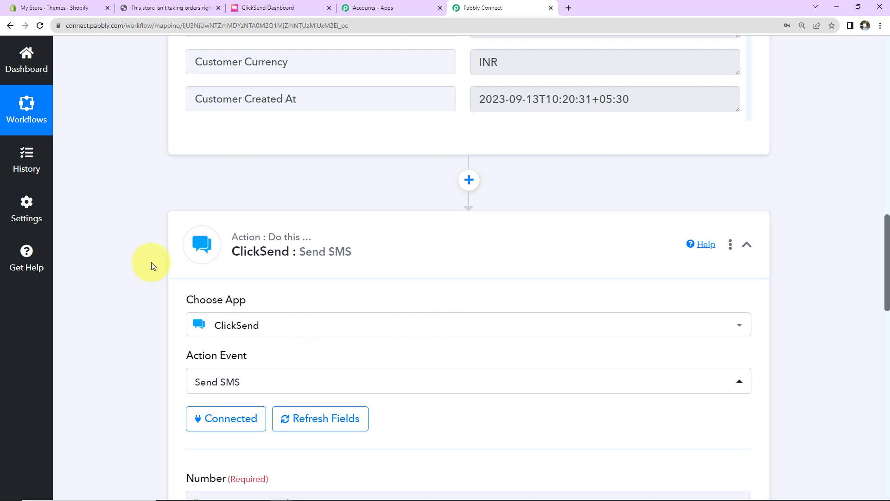
pyautogui.scroll(-5, 151, 263)
pyautogui.scroll(-2, 152, 262)
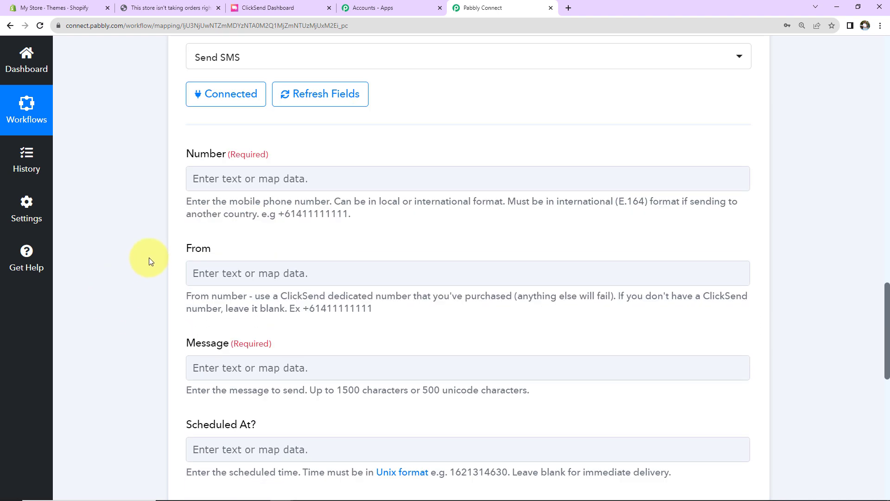
# - Enter the recipient's mobile number with country code in the Number field and leave From blank
pyautogui.click(215, 178)
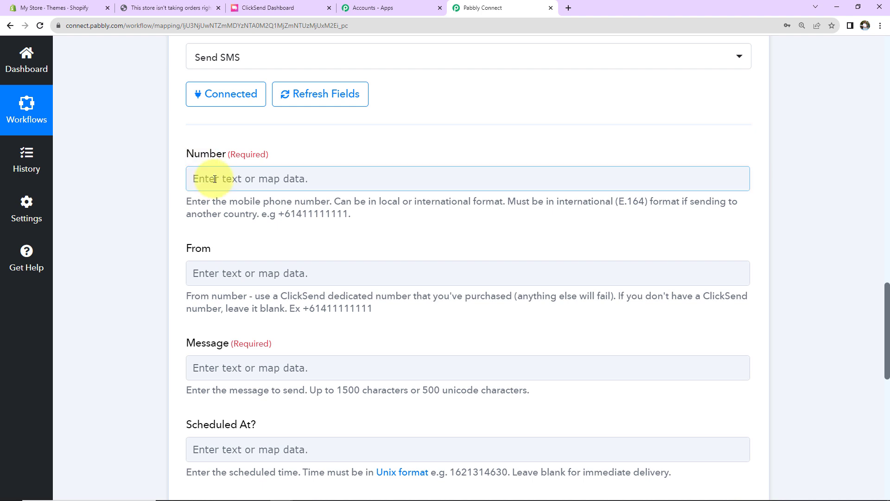
pyautogui.click(215, 179)
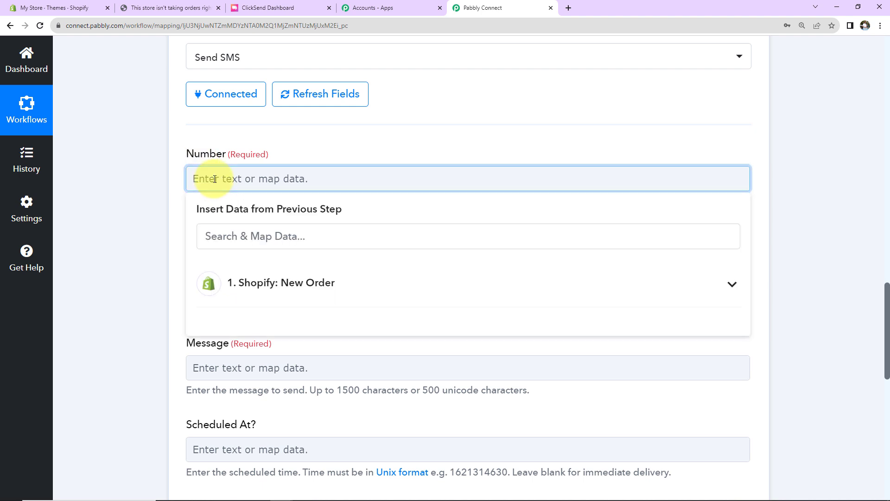
pyautogui.moveTo(294, 181); pyautogui.dragTo(204, 179)
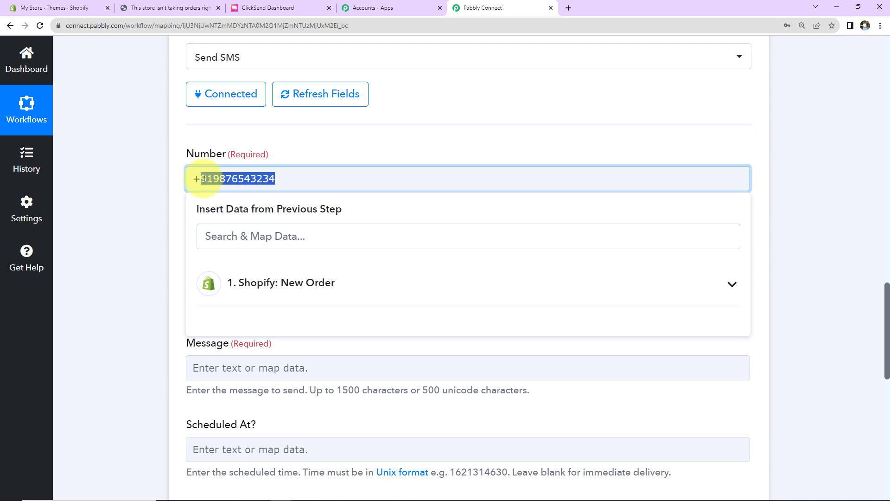
pyautogui.click(146, 201)
pyautogui.scroll(-2, 147, 201)
pyautogui.click(207, 165)
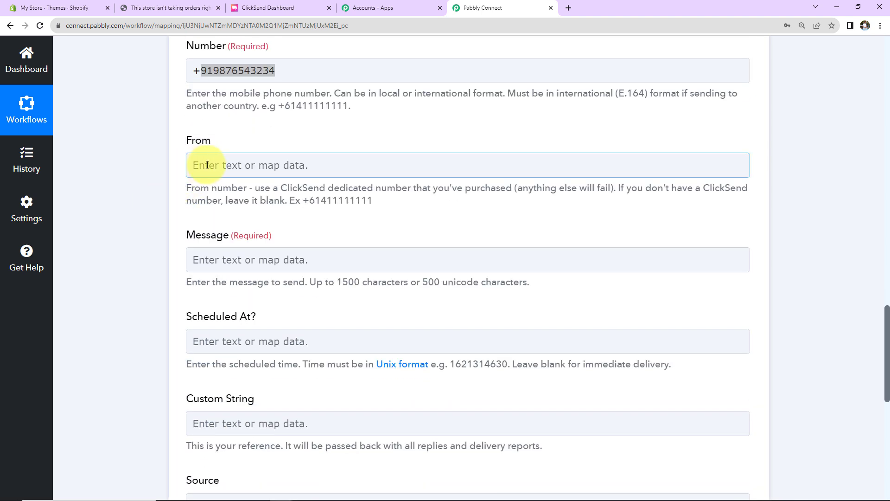
pyautogui.click(329, 199)
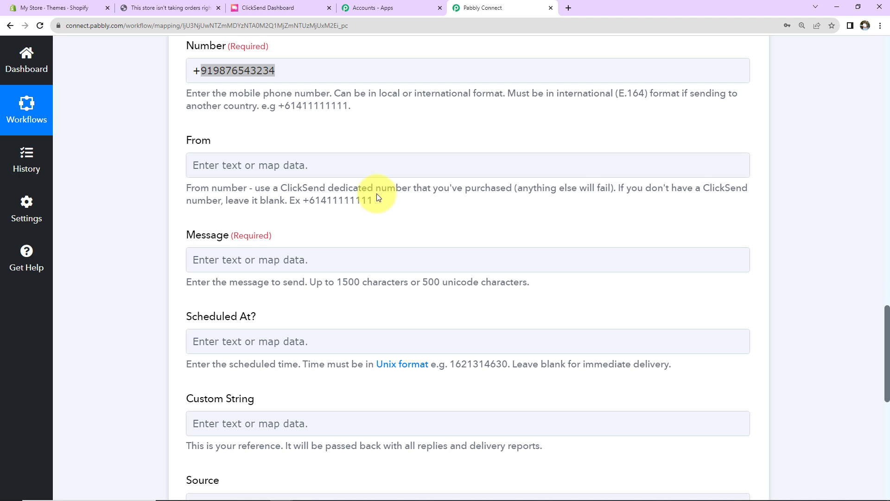
pyautogui.scroll(-2, 374, 220)
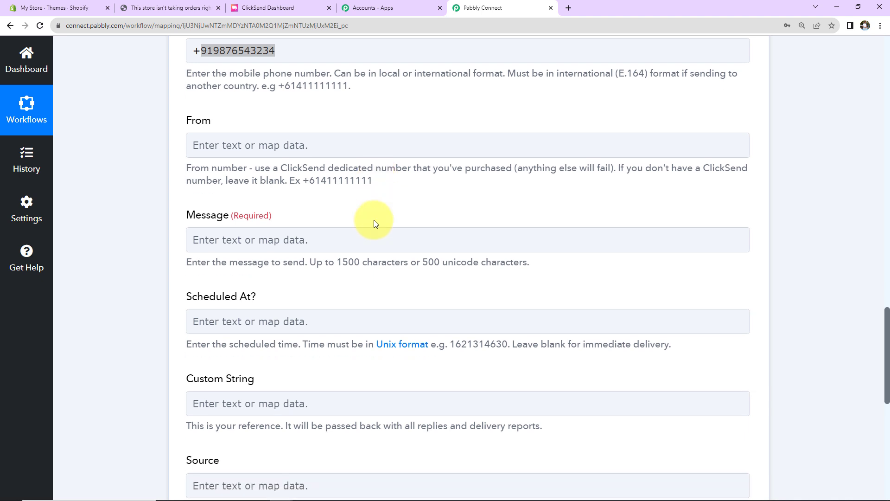
pyautogui.click(315, 153)
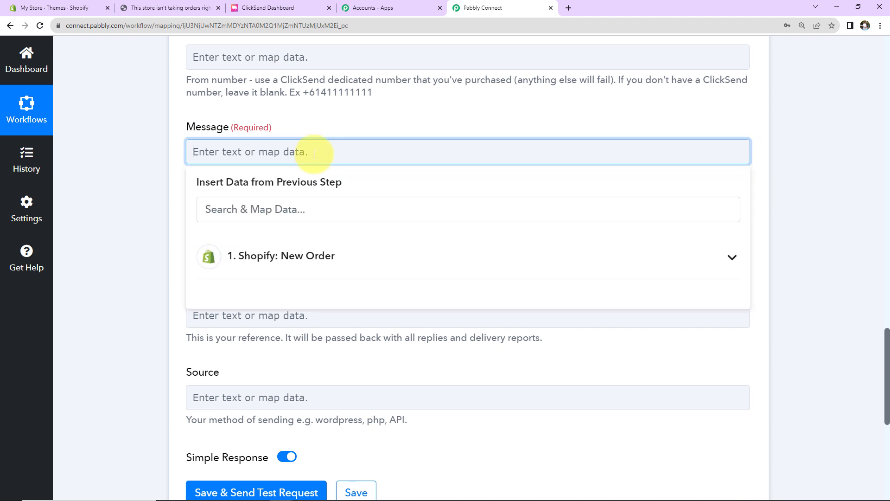
# - Begin the message text and map the Herbal Mask line item name after 'Product Name:'
pyautogui.write('Team,')
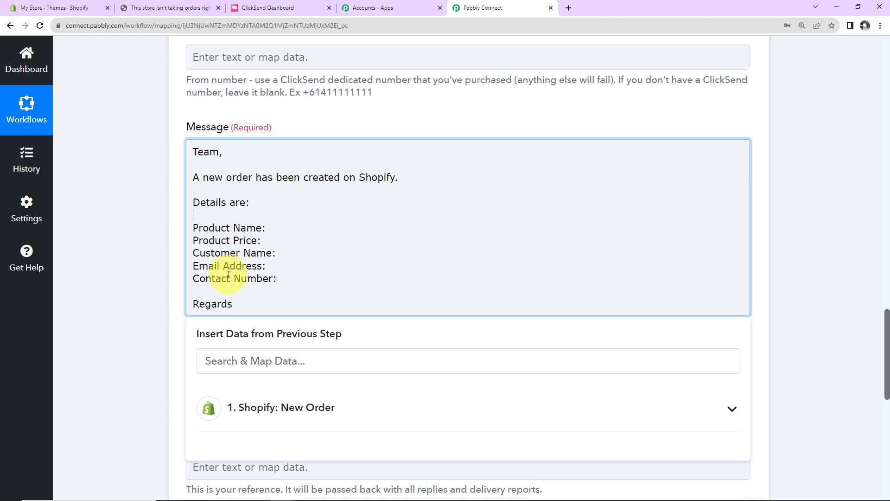
pyautogui.click(272, 227)
pyautogui.scroll(-2, 334, 325)
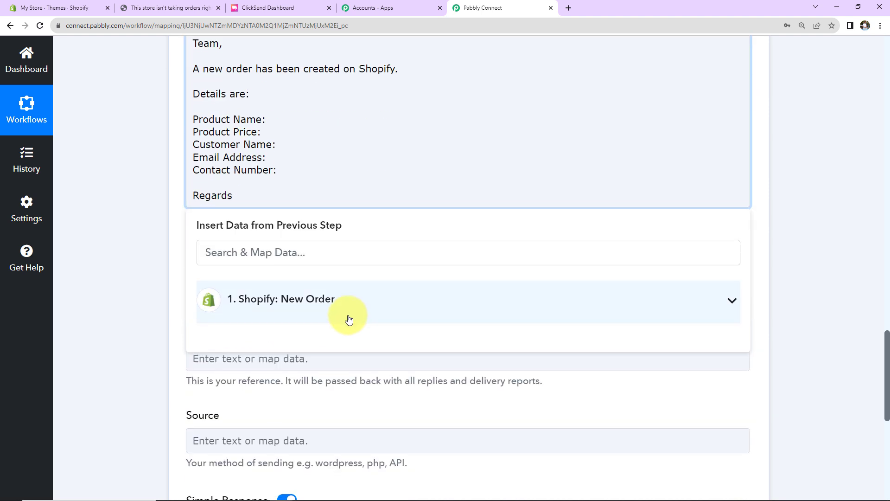
pyautogui.click(267, 300)
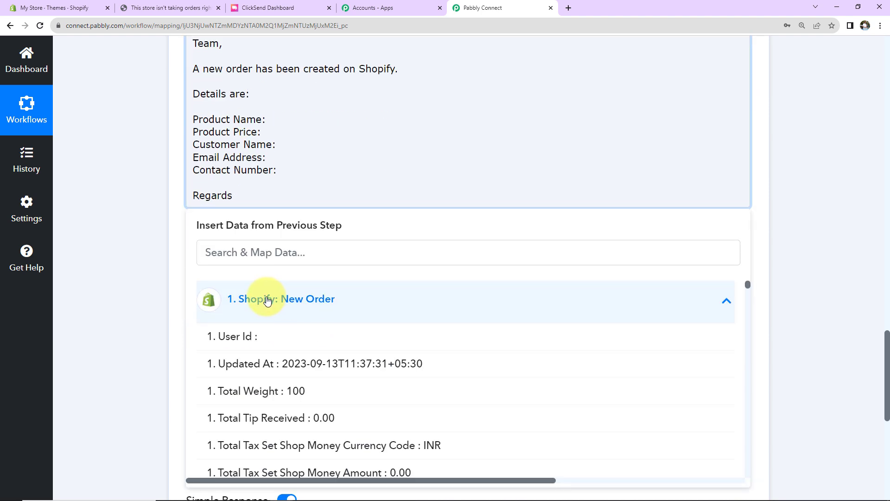
pyautogui.click(267, 259)
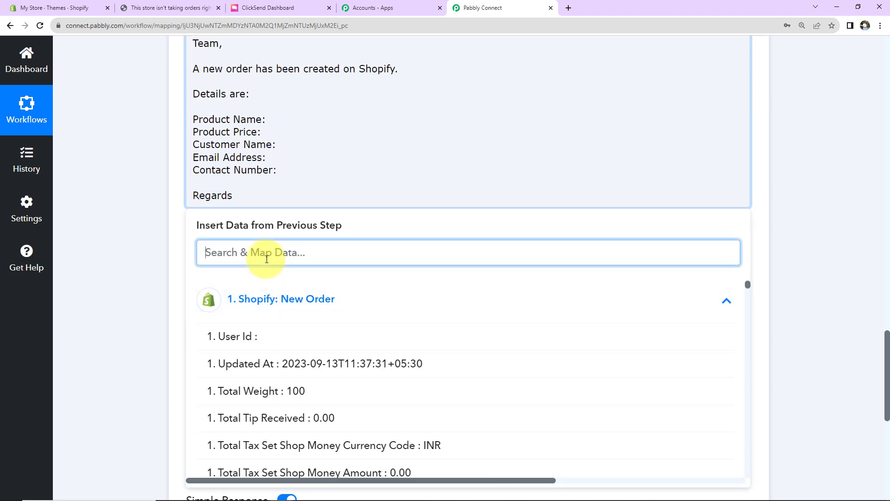
pyautogui.write('Her')
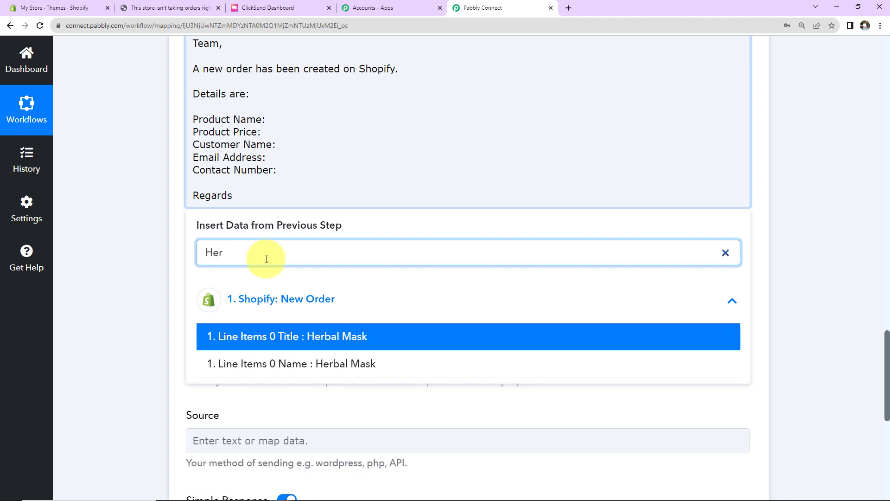
pyautogui.click(289, 365)
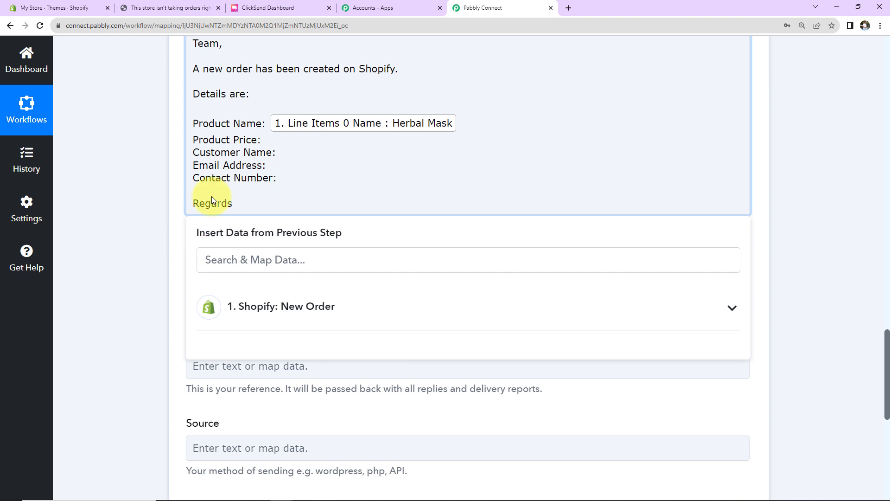
# - Map the order Total Price after 'Product Price:' and the customer's address name after 'Customer Name:'
pyautogui.click(287, 306)
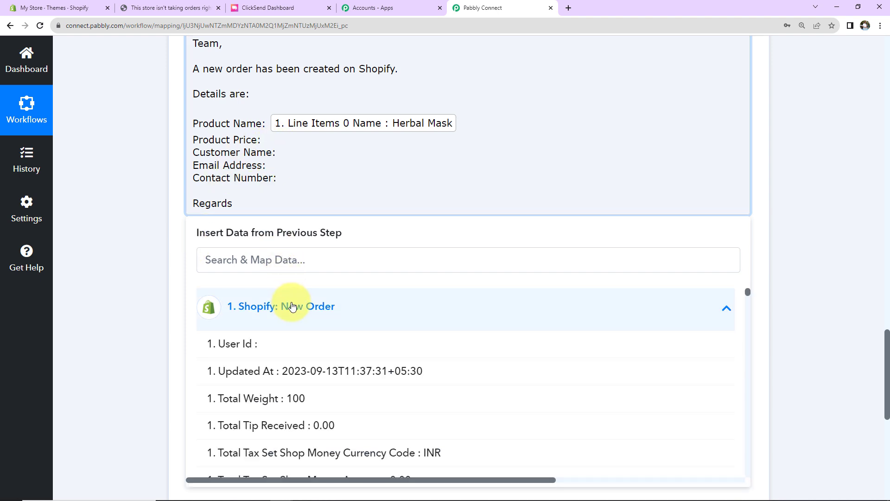
pyautogui.scroll(-5, 276, 380)
pyautogui.click(276, 380)
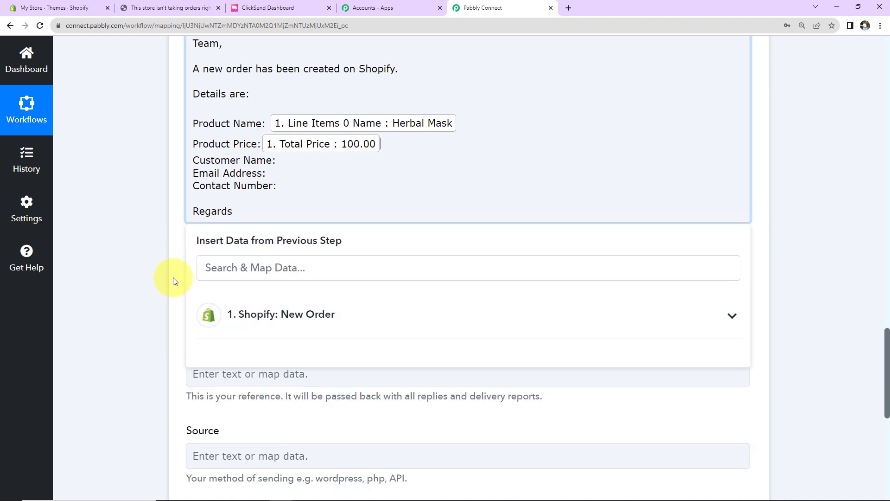
pyautogui.click(290, 164)
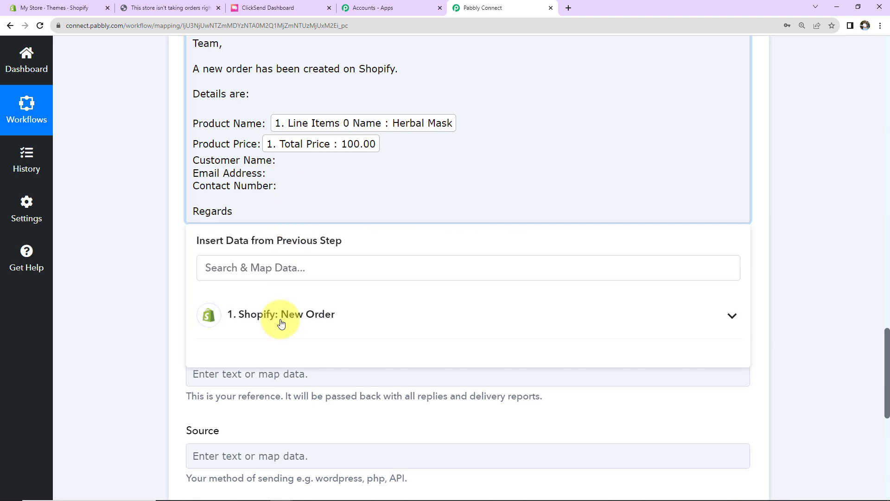
pyautogui.click(252, 267)
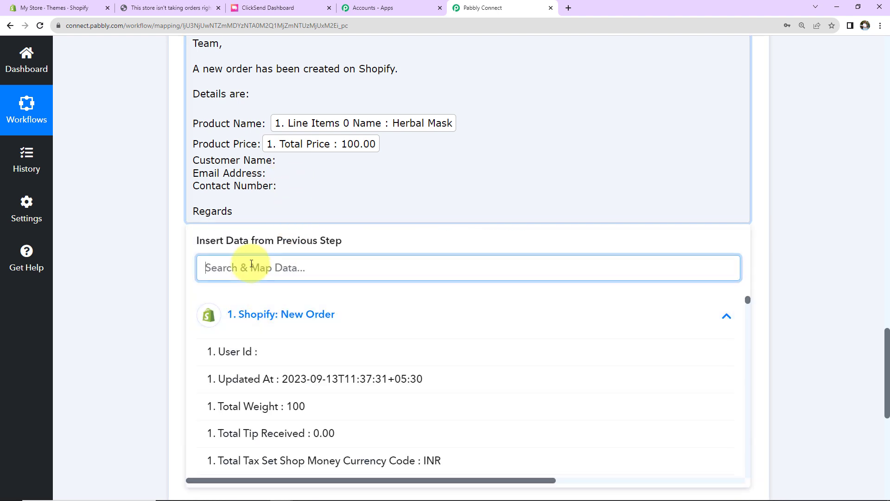
pyautogui.write('Smar')
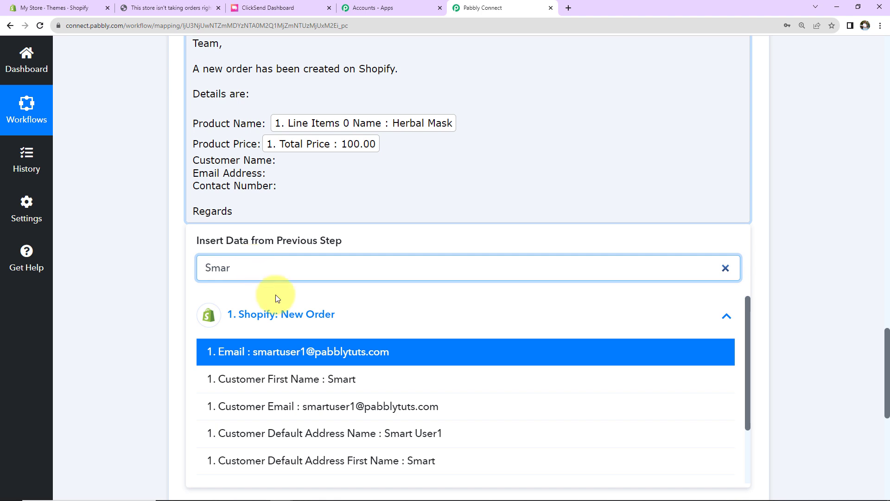
pyautogui.click(271, 431)
# - Map the order Email after 'Email Address:' and Billing Address Phone after 'Contact Number:'
pyautogui.click(279, 180)
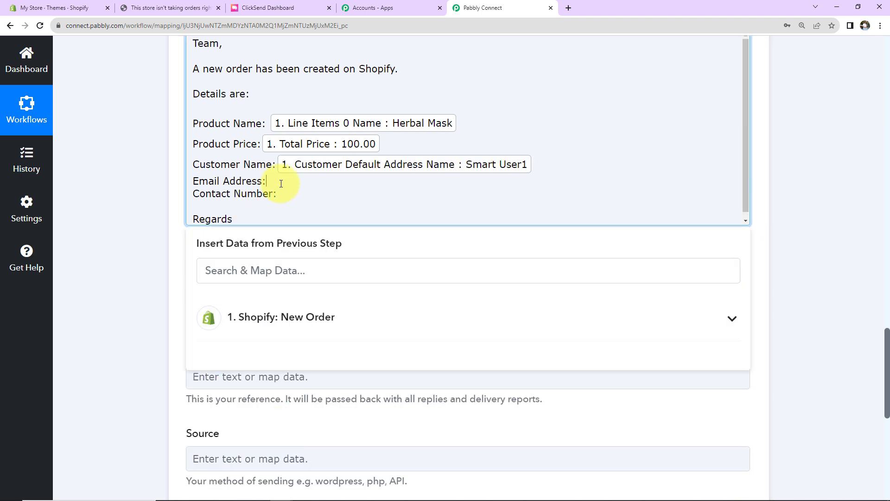
pyautogui.click(258, 316)
pyautogui.click(265, 275)
pyautogui.write('@')
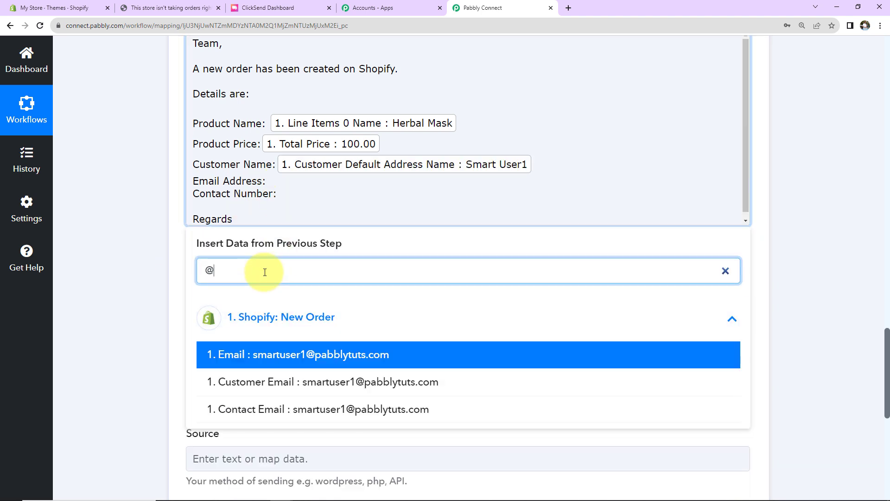
pyautogui.click(286, 356)
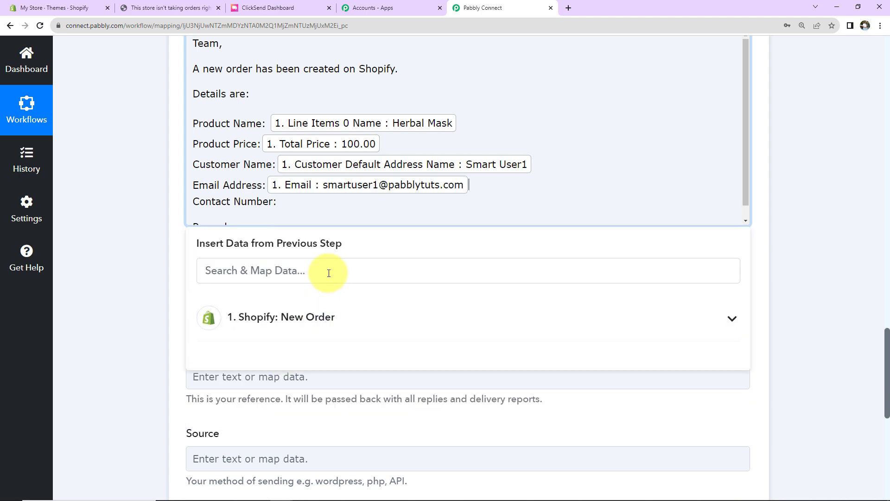
pyautogui.click(255, 324)
pyautogui.click(248, 269)
pyautogui.write('91')
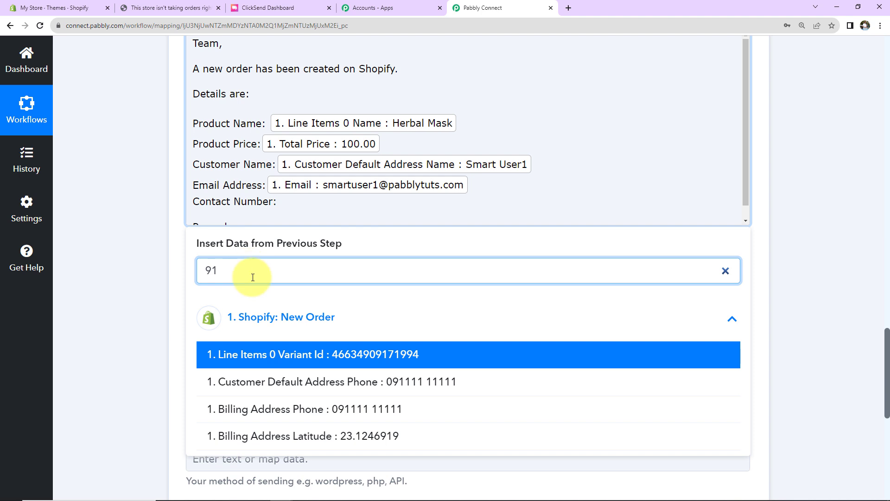
pyautogui.click(302, 413)
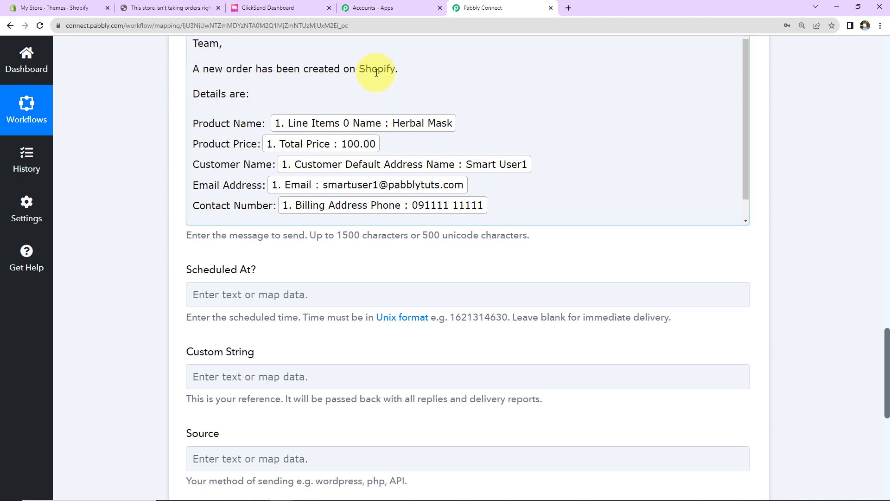
pyautogui.scroll(-1, 260, 162)
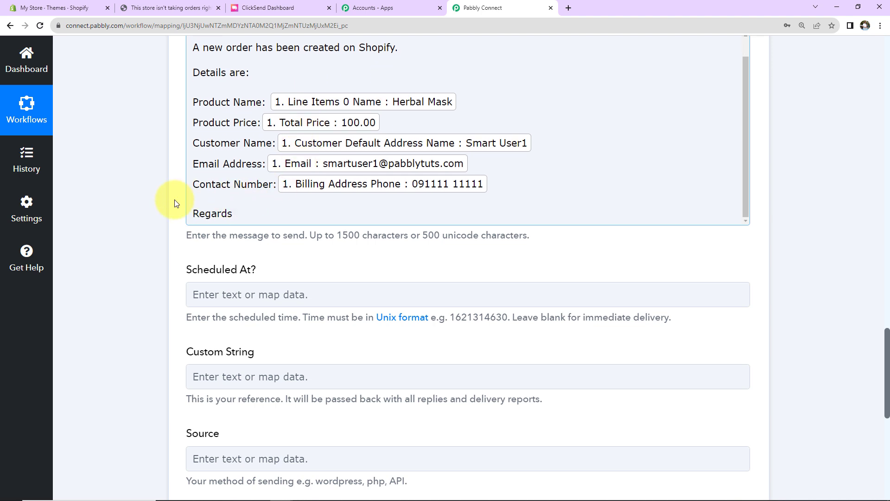
pyautogui.scroll(-2, 182, 215)
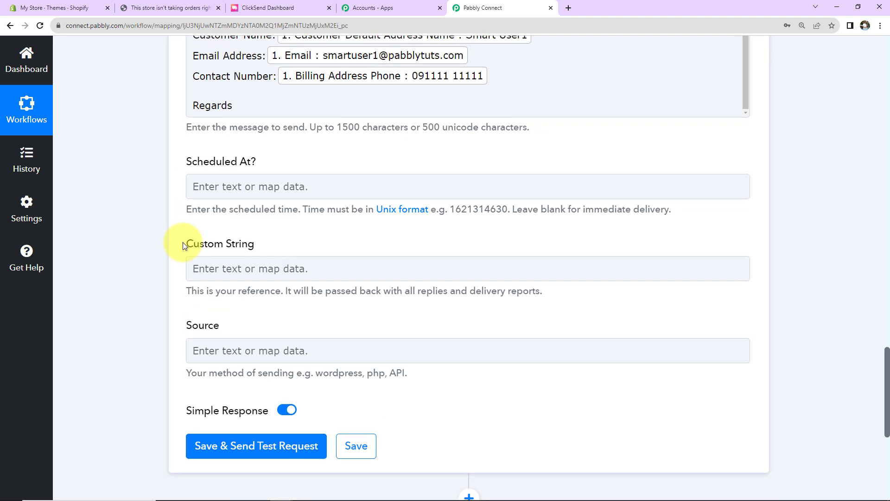
pyautogui.click(293, 176)
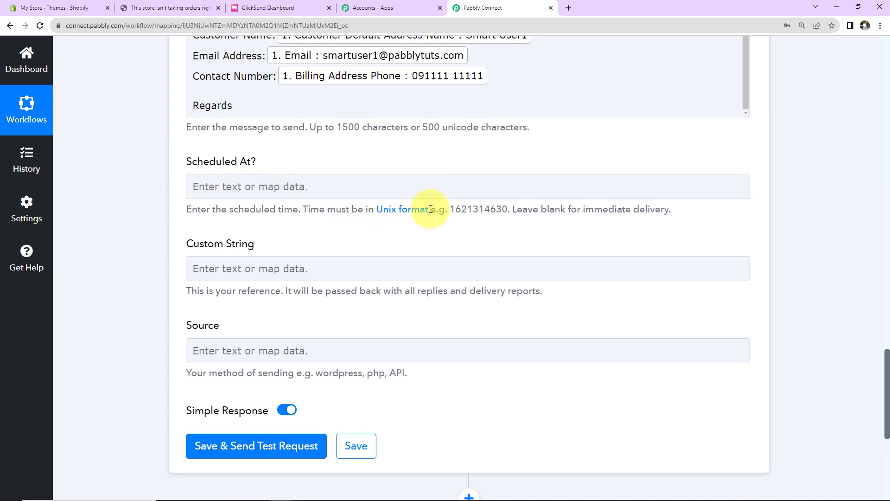
pyautogui.scroll(-2, 503, 209)
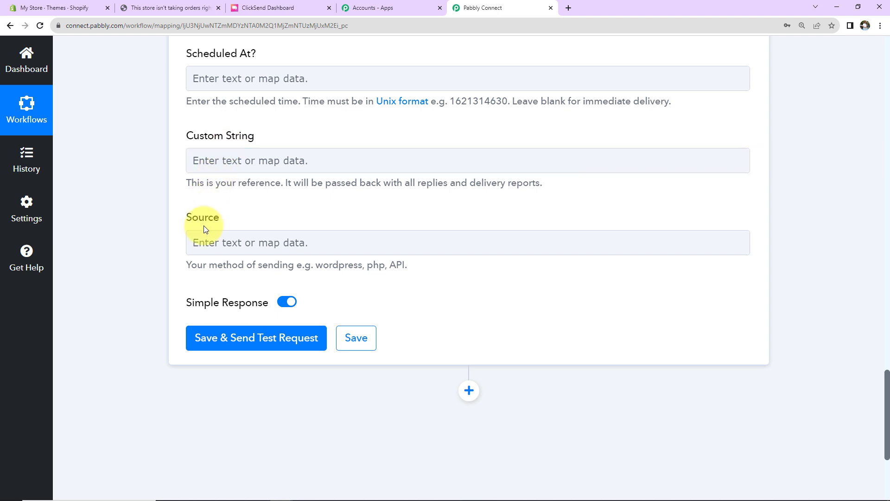
# - Save the SMS step and send a test request, confirming 200 SUCCESS with one message queued
pyautogui.click(211, 345)
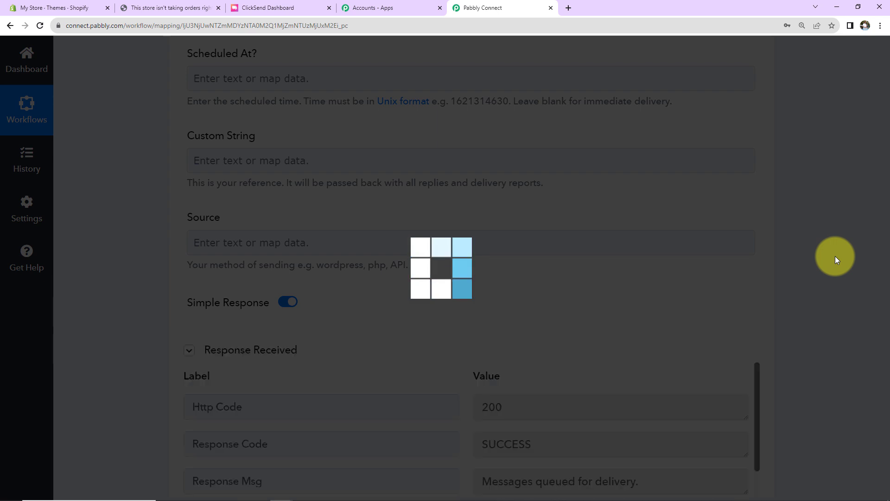
pyautogui.scroll(-3, 835, 256)
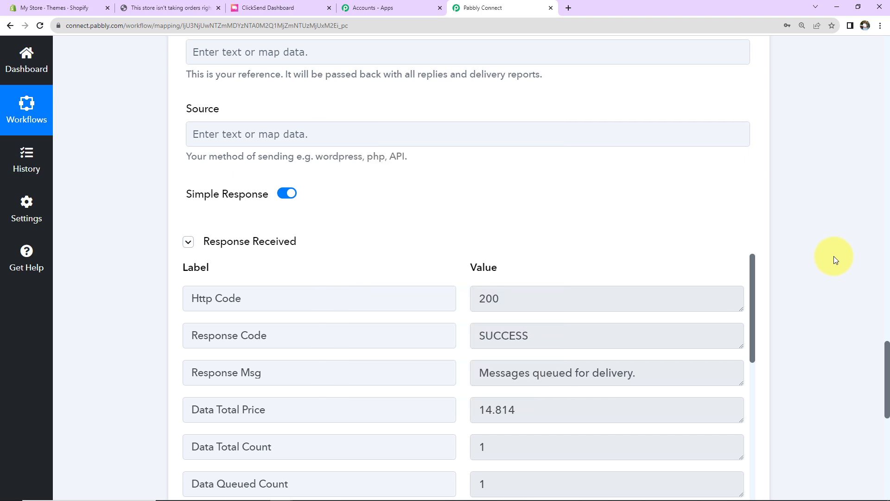
# - Open the live storefront and buy PHP Course for Beginners (₹100.00) directly
pyautogui.click(218, 8)
pyautogui.click(54, 10)
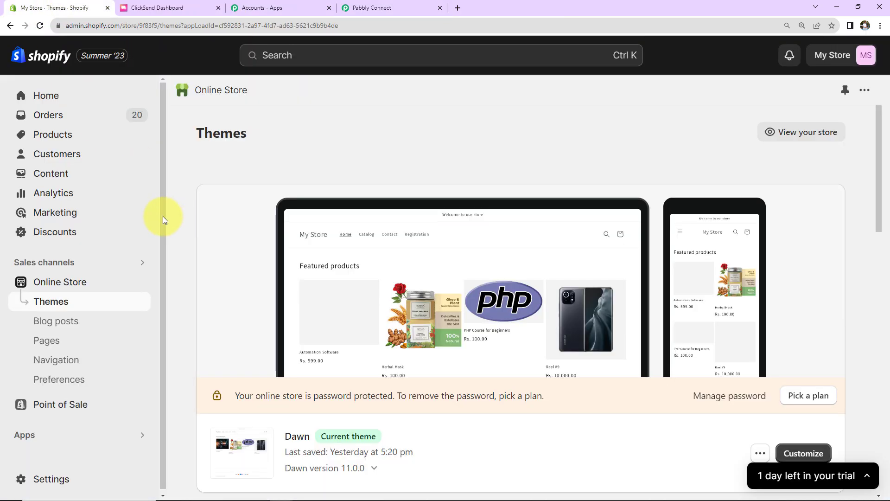
pyautogui.click(138, 282)
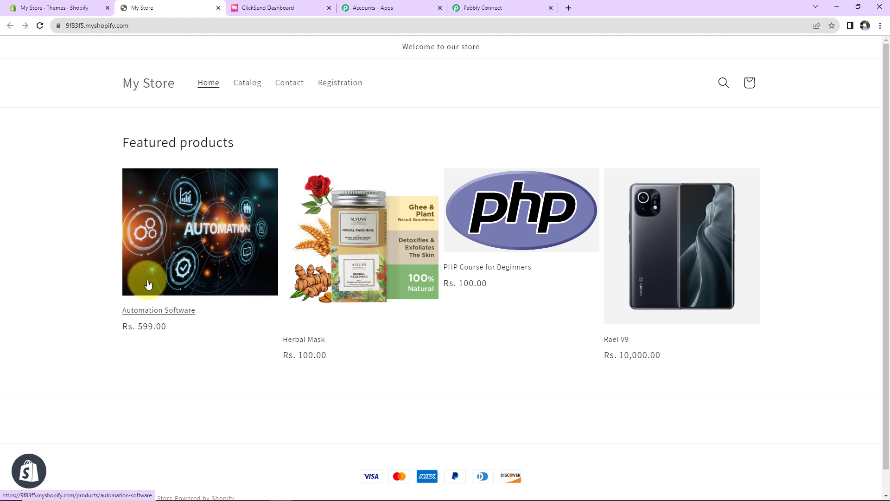
pyautogui.click(513, 223)
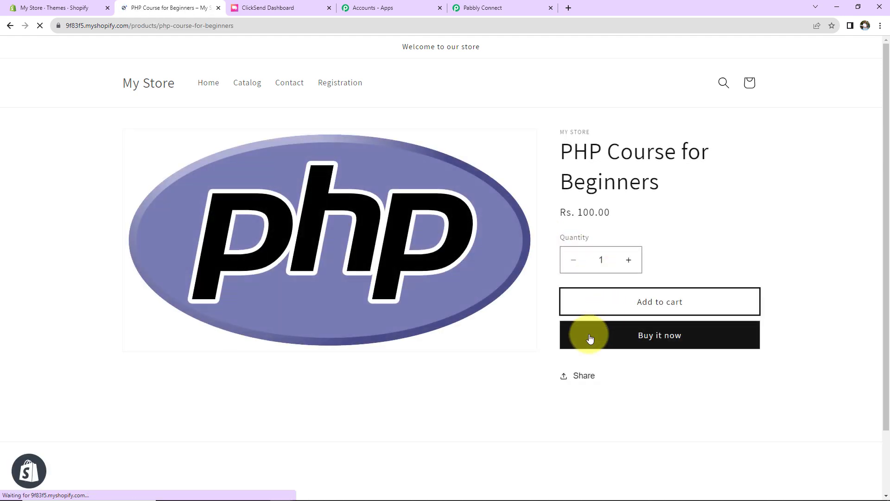
pyautogui.click(586, 343)
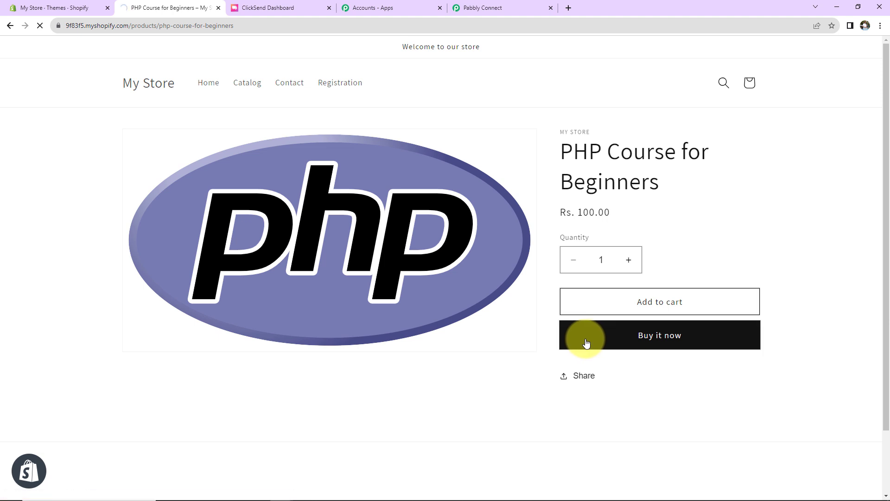
# - Autofill the checkout contact details, update the apartment line and PIN code, and continue to payment
pyautogui.click(185, 160)
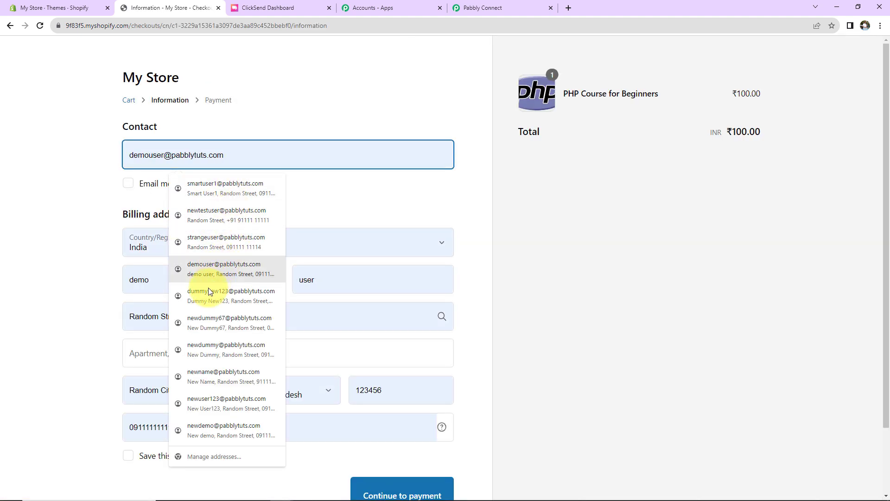
pyautogui.click(195, 305)
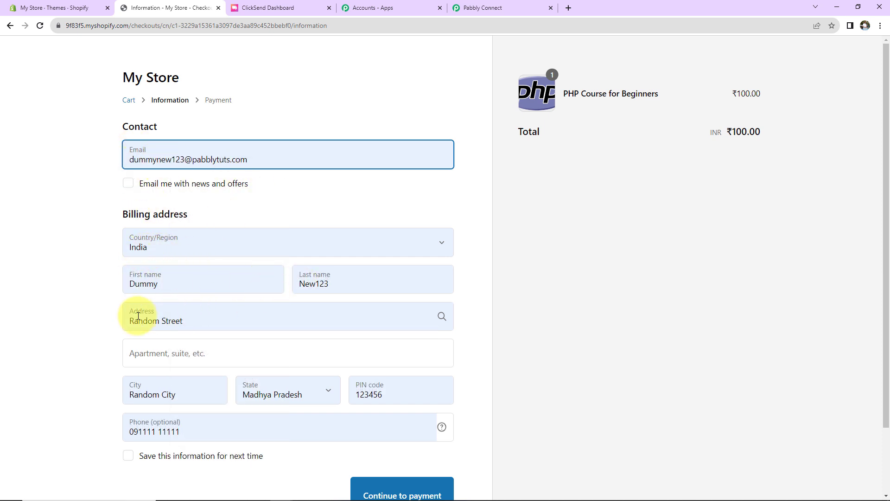
pyautogui.click(149, 352)
pyautogui.write('Ra')
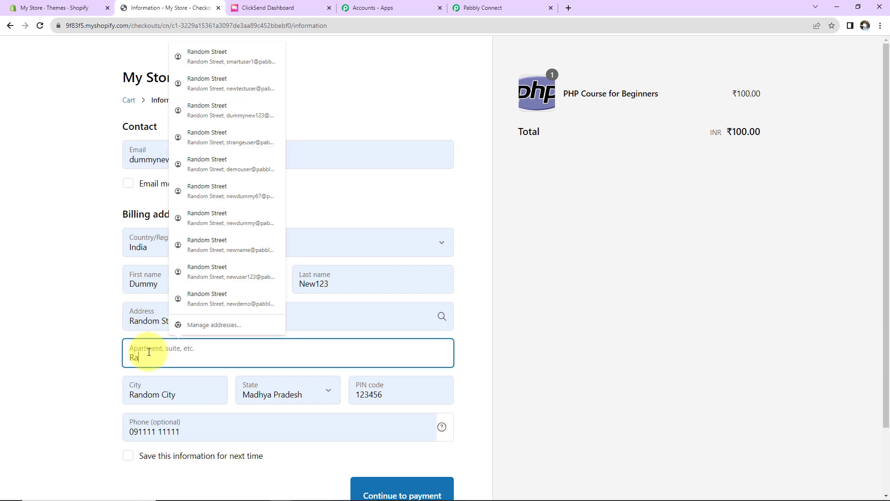
pyautogui.write('ndom Apartment')
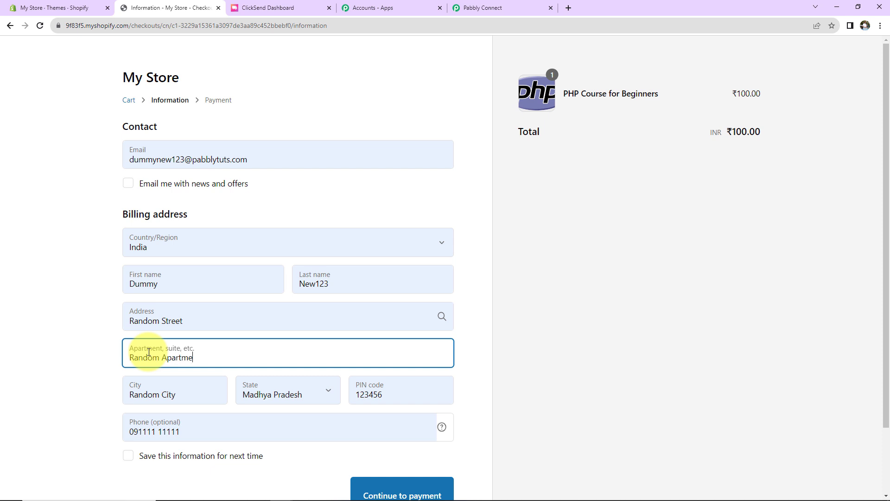
pyautogui.doubleClick(353, 391)
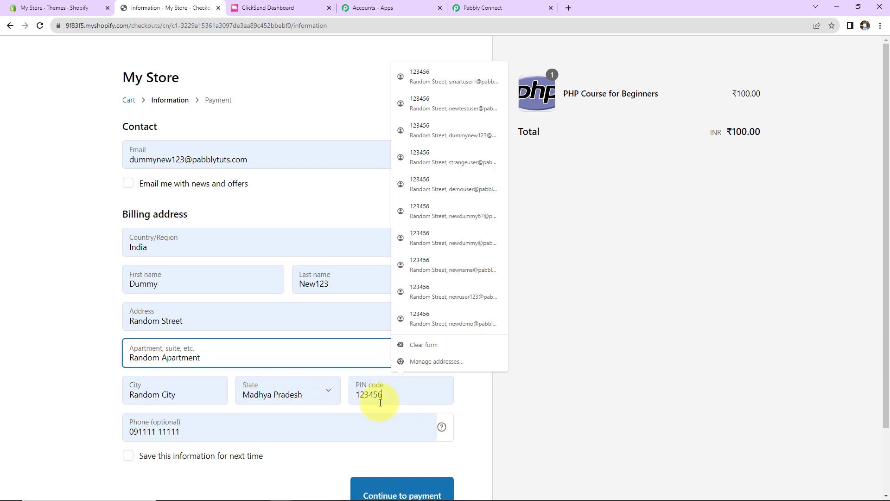
pyautogui.write('462042')
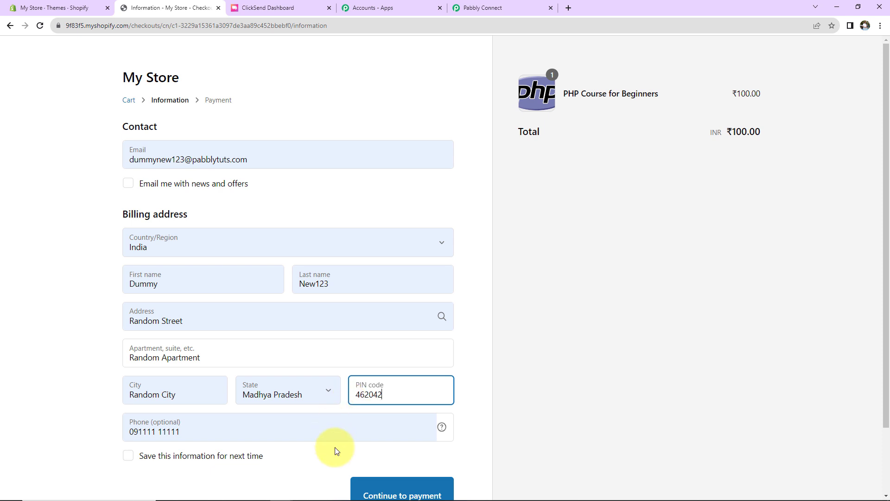
pyautogui.scroll(-2, 325, 449)
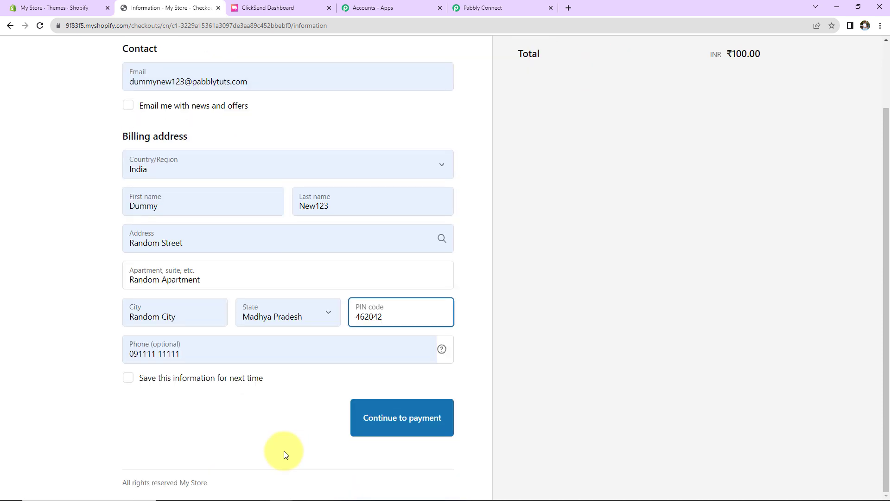
pyautogui.click(414, 427)
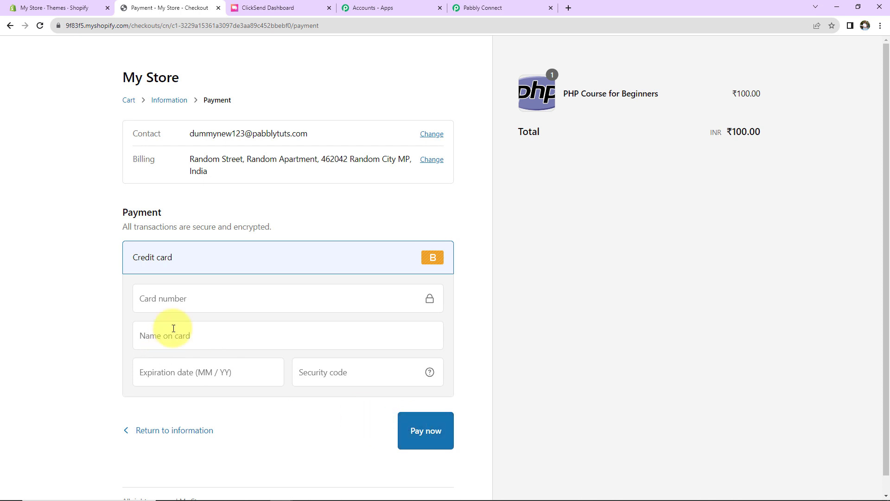
# - Pay for the order using the saved card with a test card number and security code
pyautogui.click(189, 310)
pyautogui.click(191, 330)
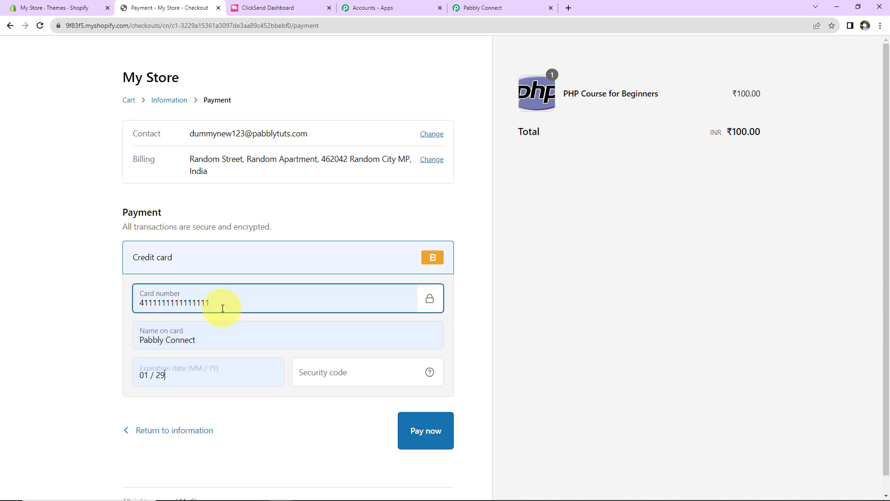
pyautogui.moveTo(219, 301); pyautogui.dragTo(127, 311)
pyautogui.press('BackSpace')
pyautogui.write('1')
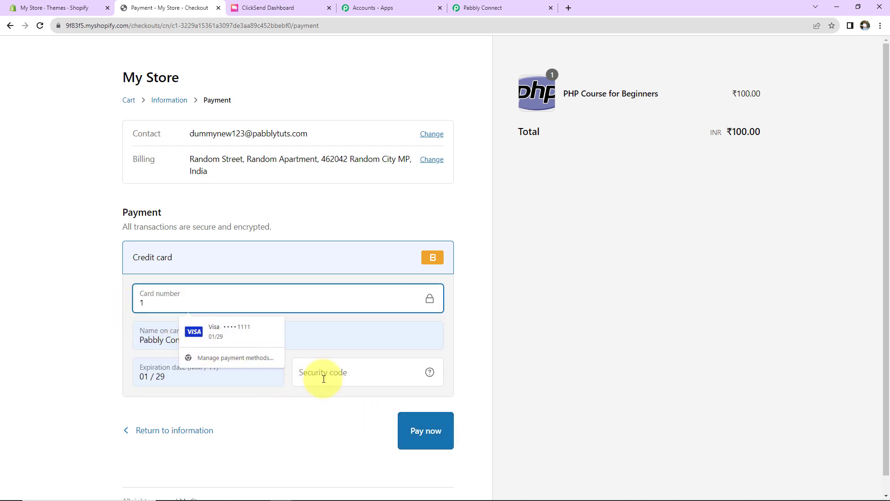
pyautogui.click(320, 376)
pyautogui.write('123')
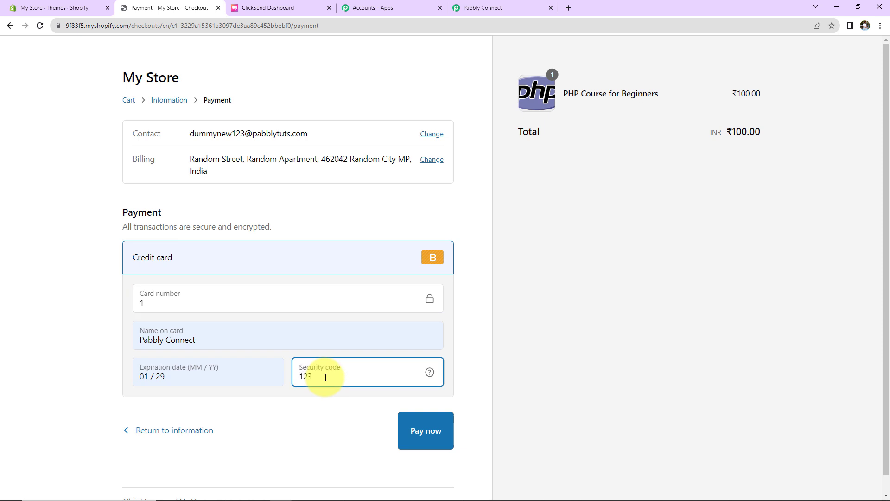
pyautogui.click(412, 434)
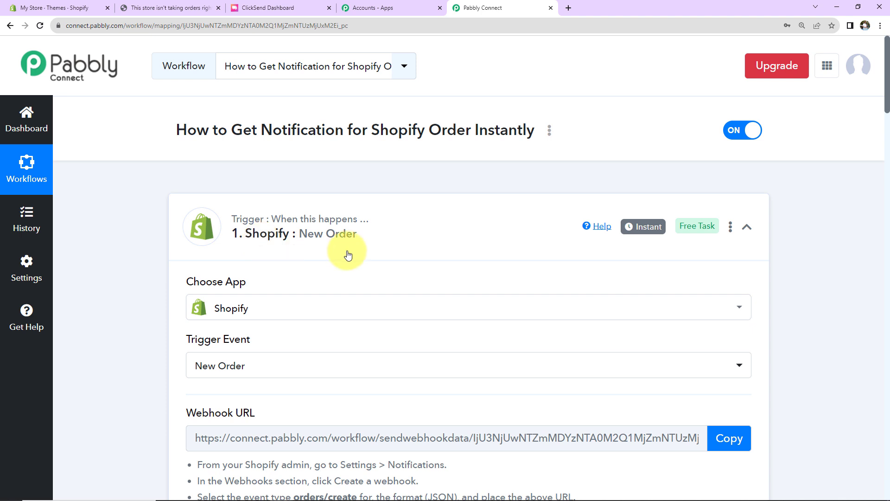
# - Collapse the Shopify New Order trigger and ClickSend Send SMS action cards
pyautogui.click(745, 228)
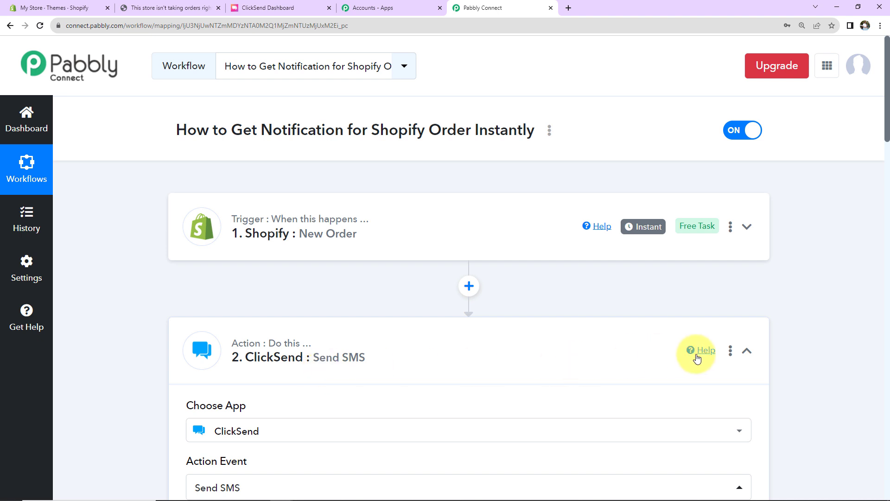
pyautogui.click(746, 350)
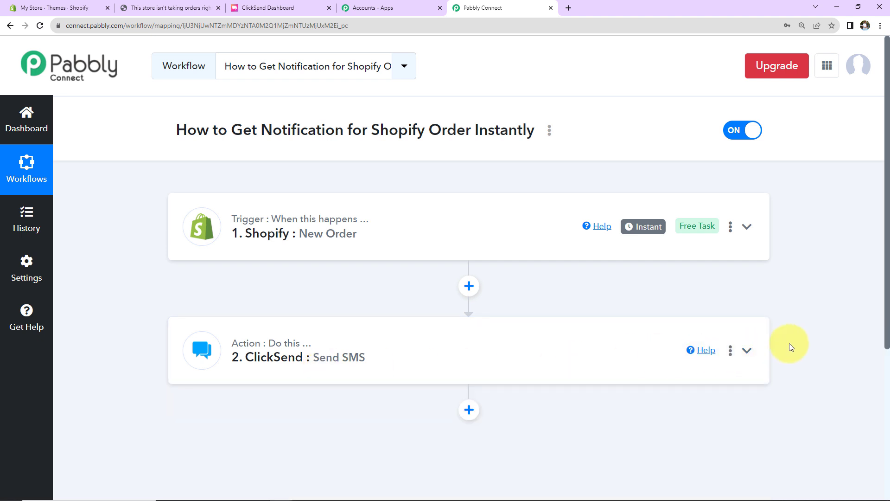